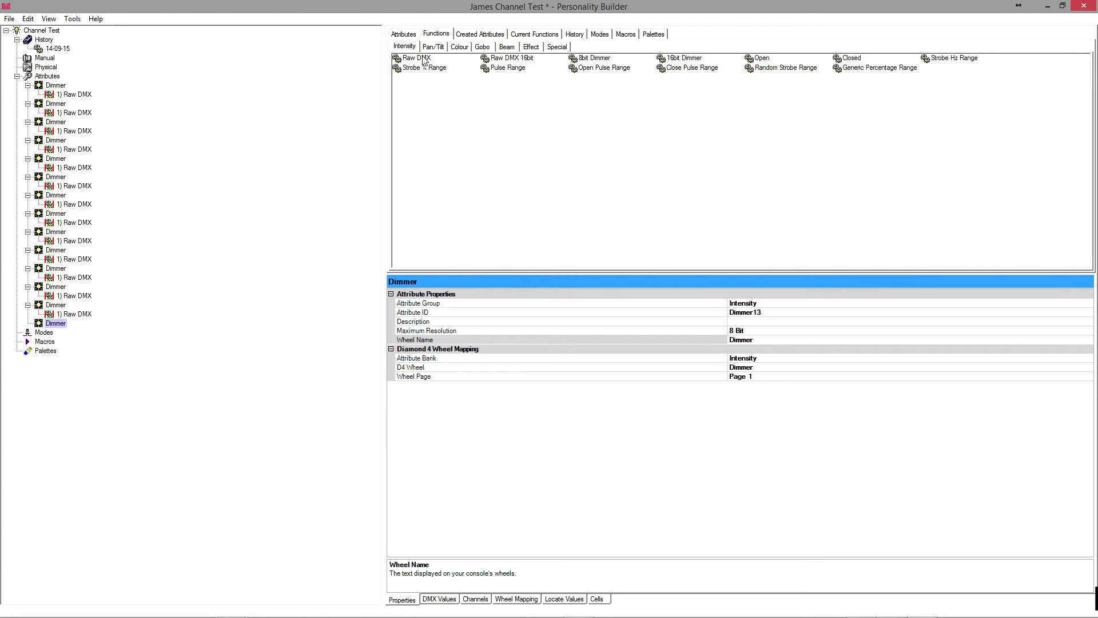
# Add a Raw DMX intensity function to the last Dimmer attribute.
pyautogui.doubleClick(426, 59)
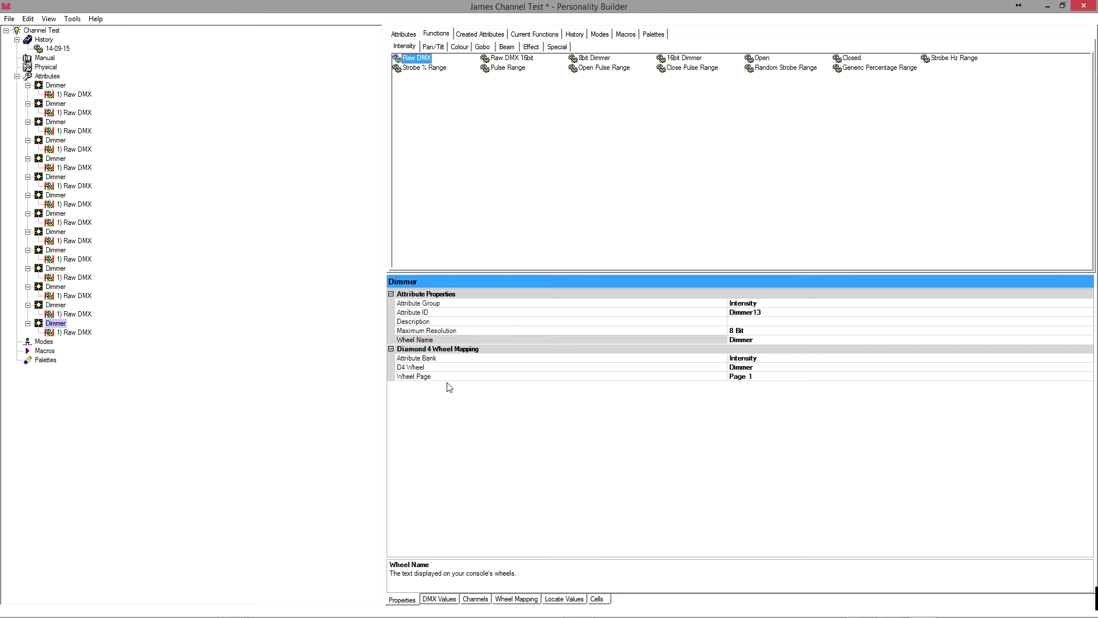
# Review the first Dimmer's Raw DMX function properties, then show the personality's Modes list.
pyautogui.click(56, 86)
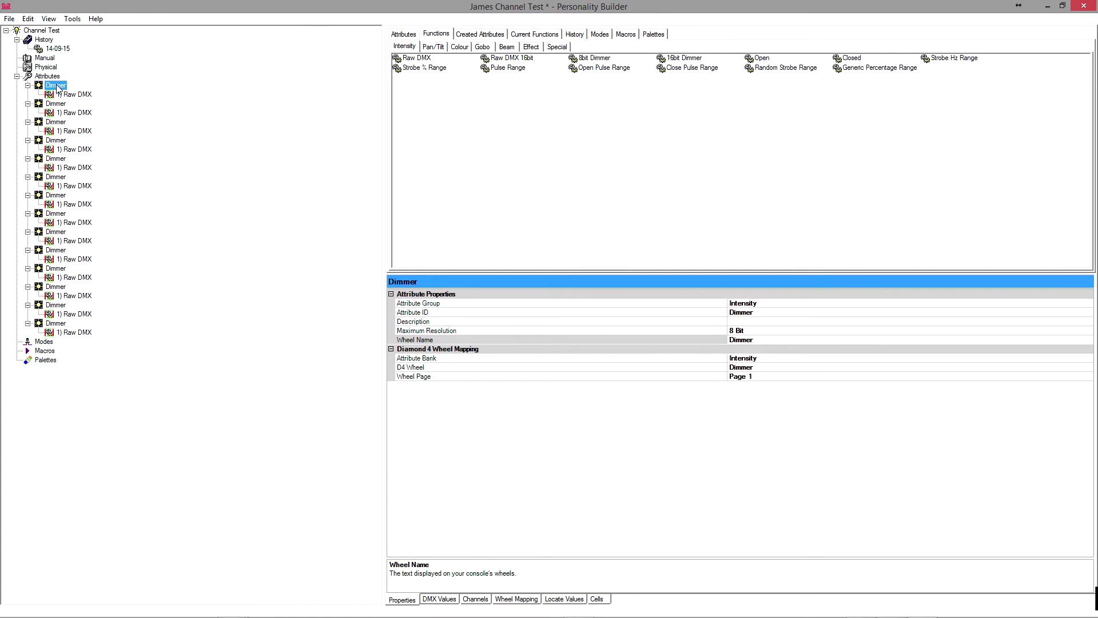
pyautogui.click(405, 601)
pyautogui.click(74, 95)
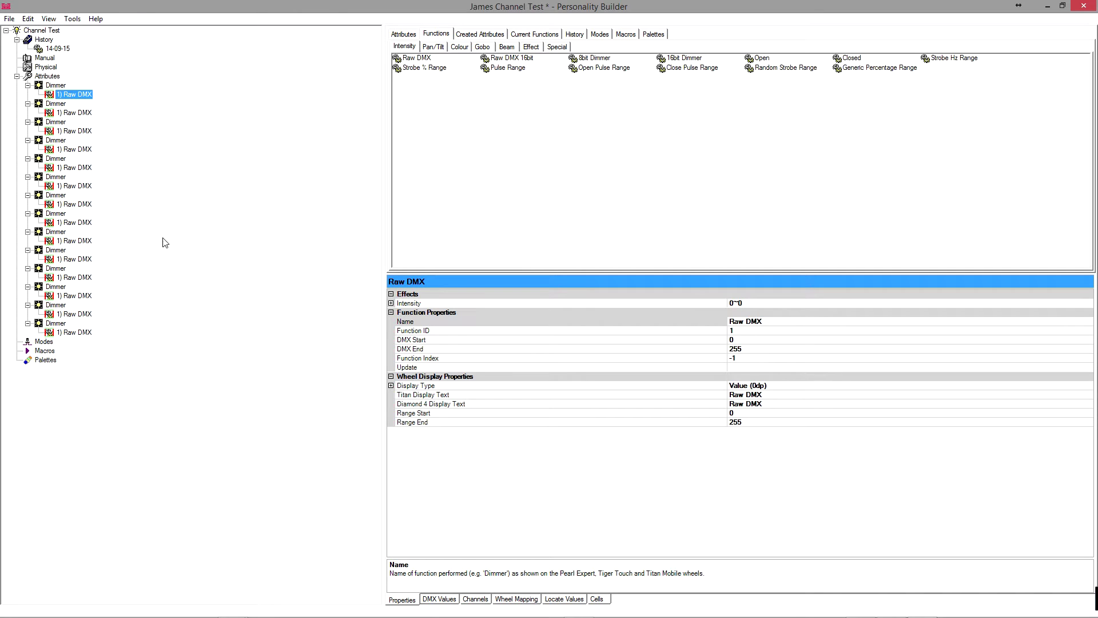
pyautogui.click(44, 343)
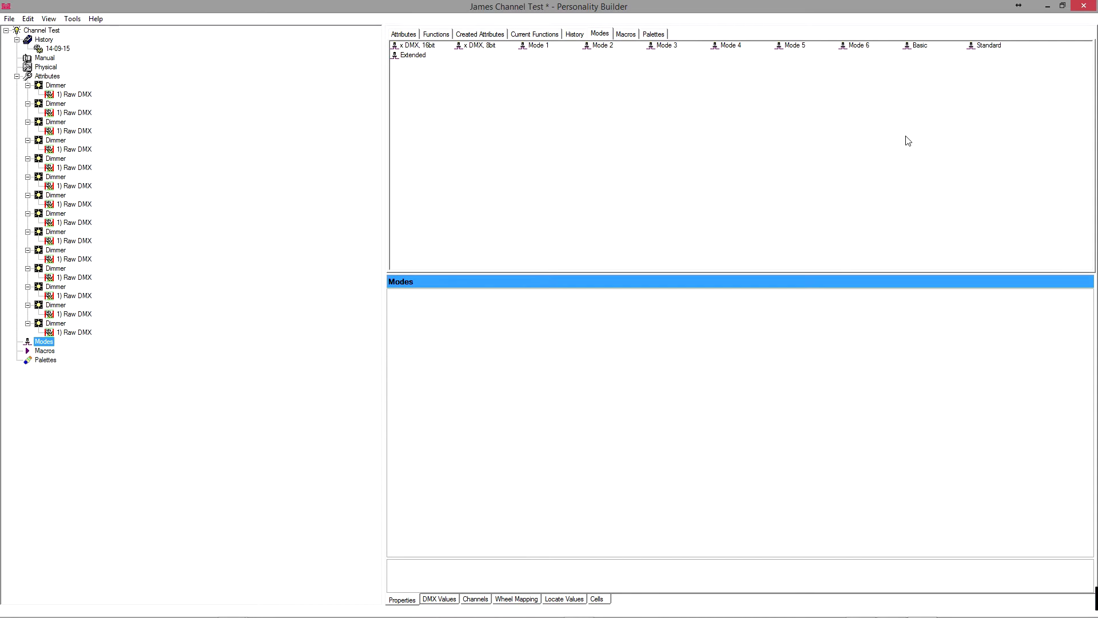
# Add a Standard mode and put the first Dimmer attributes into it.
pyautogui.doubleClick(990, 48)
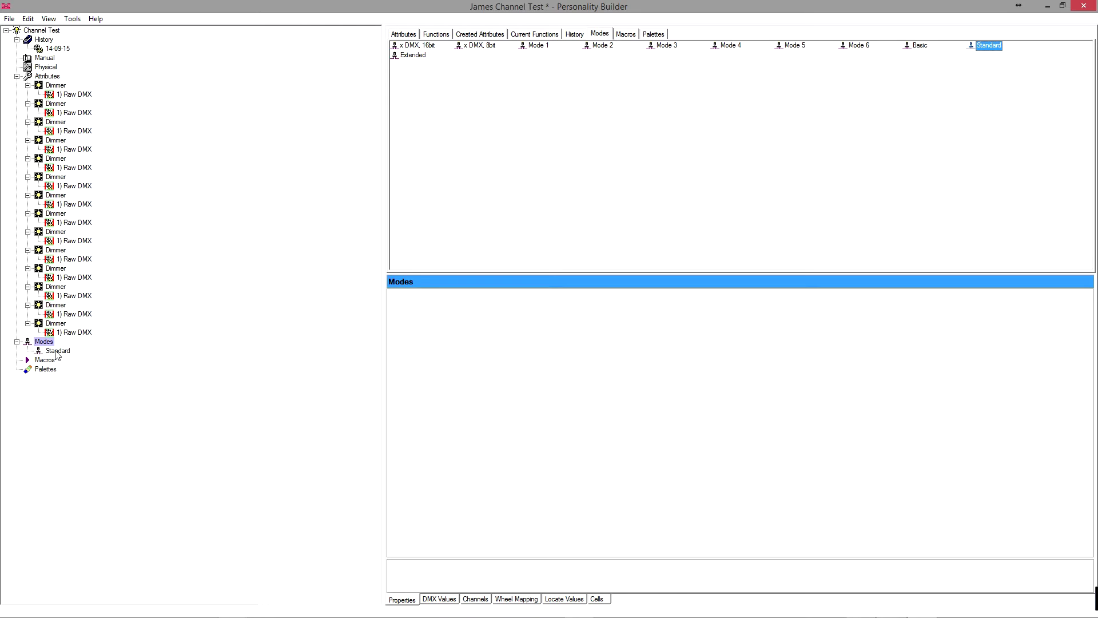
pyautogui.click(57, 352)
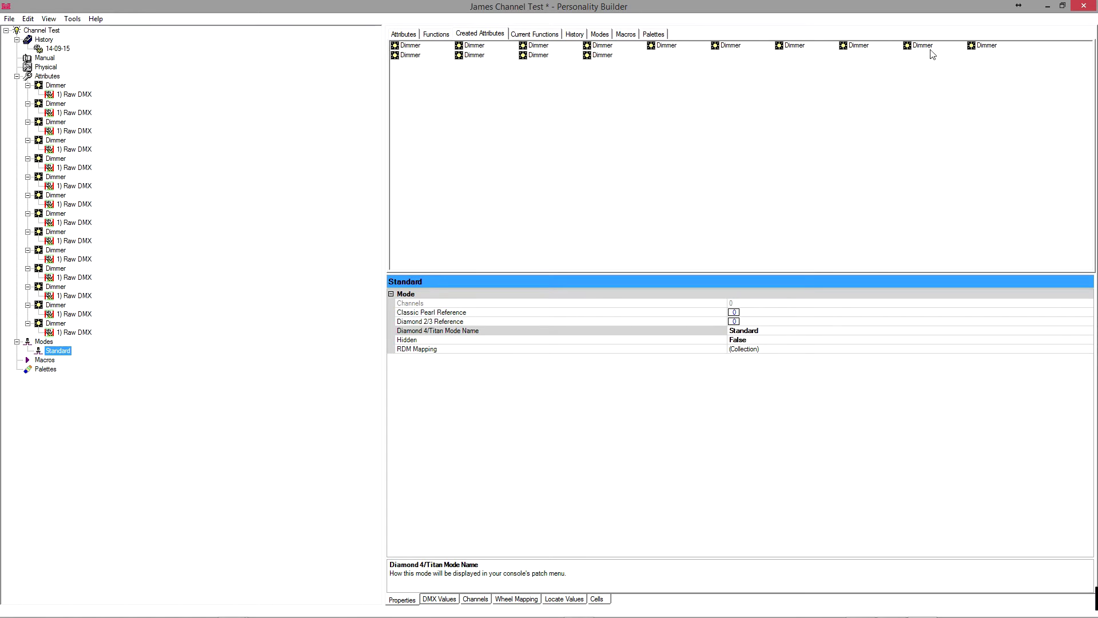
pyautogui.doubleClick(412, 48)
pyautogui.doubleClick(497, 48)
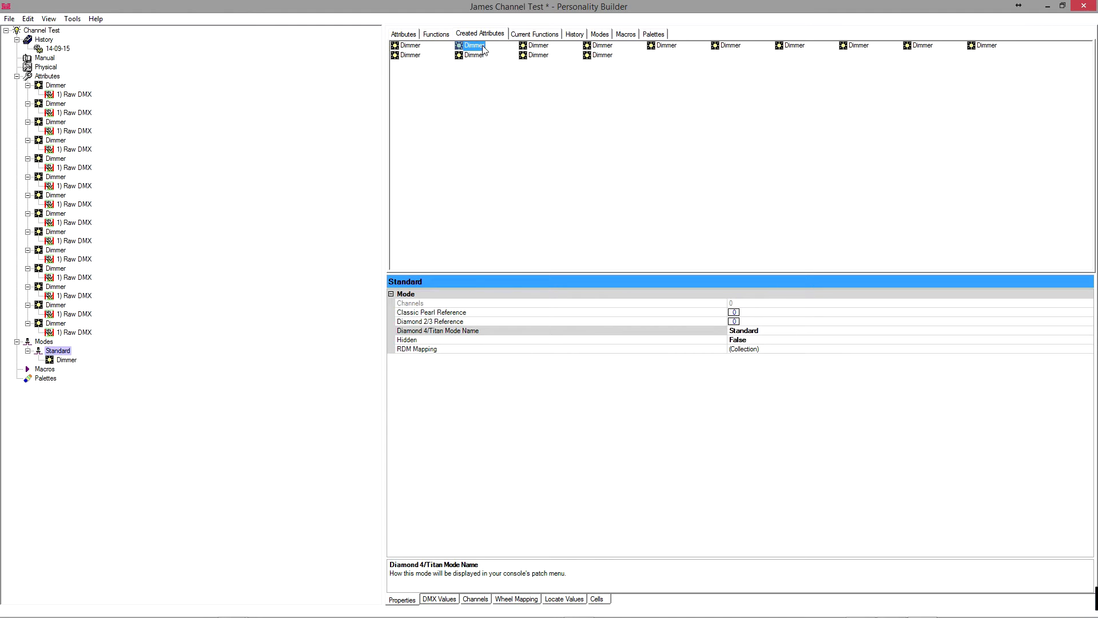
# Add the remaining Dimmer attributes to the Standard mode until all fourteen are included.
pyautogui.doubleClick(537, 45)
pyautogui.doubleClick(601, 46)
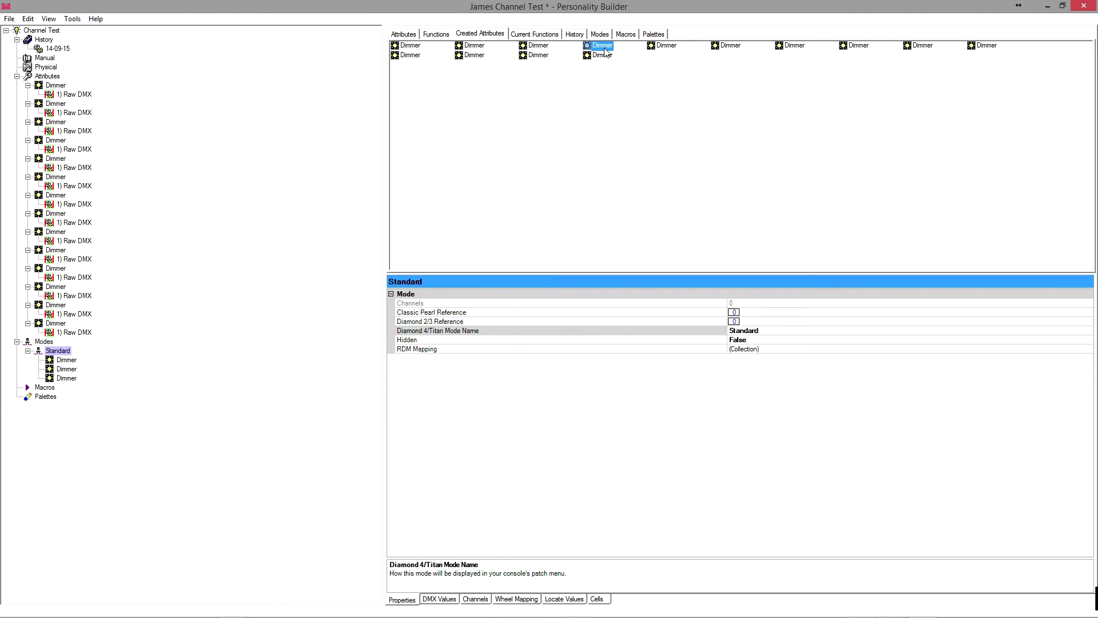
pyautogui.doubleClick(658, 46)
pyautogui.doubleClick(722, 48)
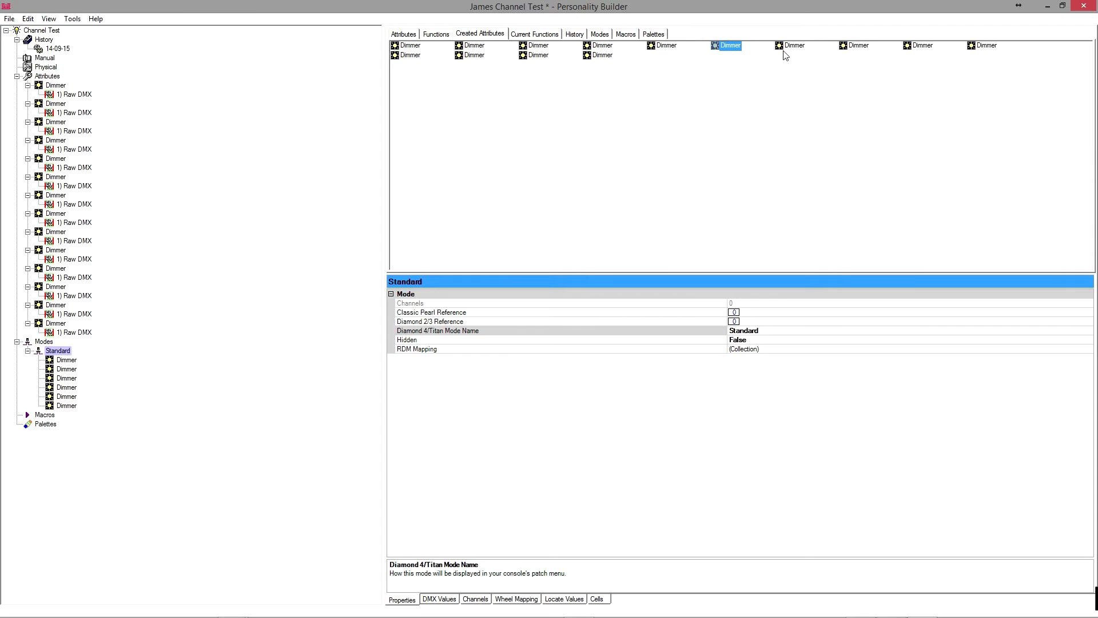
pyautogui.doubleClick(787, 49)
pyautogui.keyDown('shift'); pyautogui.click(602, 55); pyautogui.keyUp('shift')
pyautogui.moveTo(602, 55); pyautogui.dragTo(149, 371)
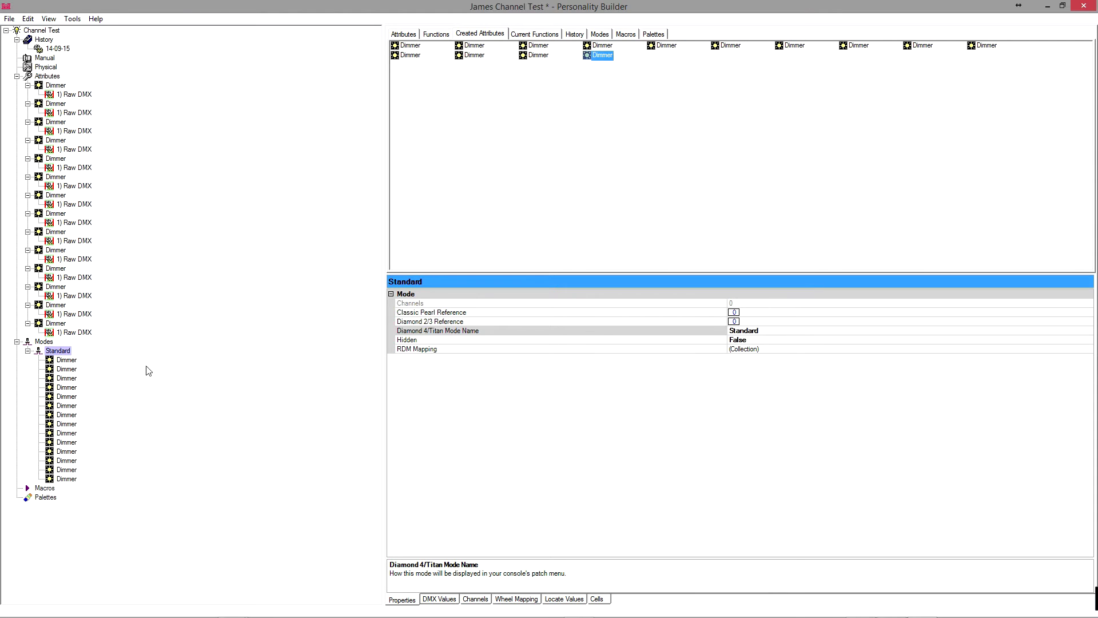
# Check the channel offsets of the first six Standard mode dimmers.
pyautogui.click(68, 363)
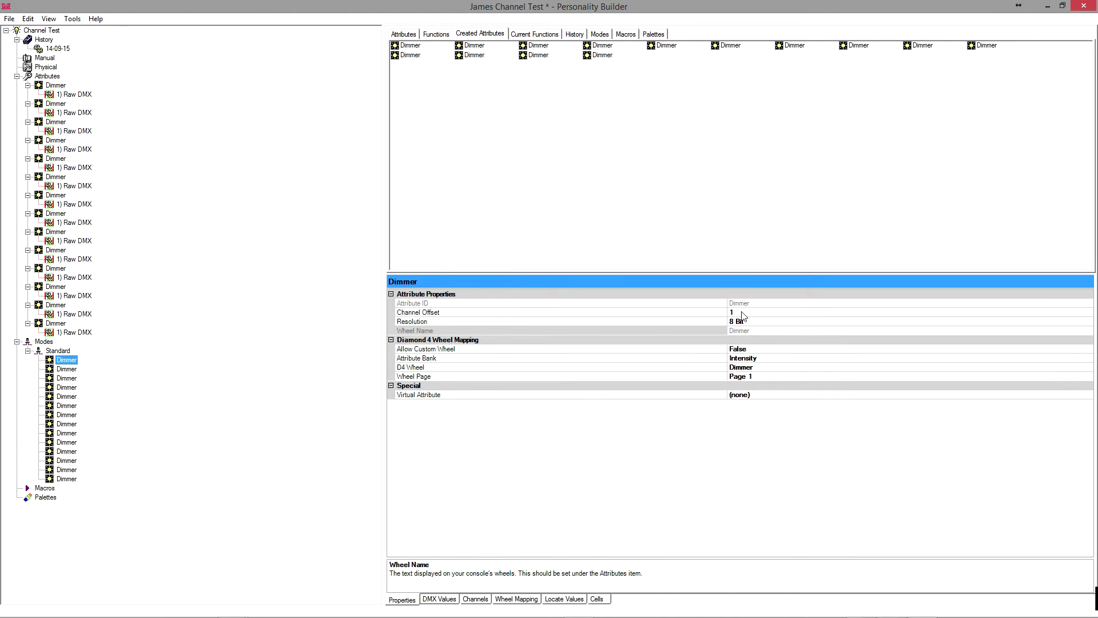
pyautogui.click(737, 313)
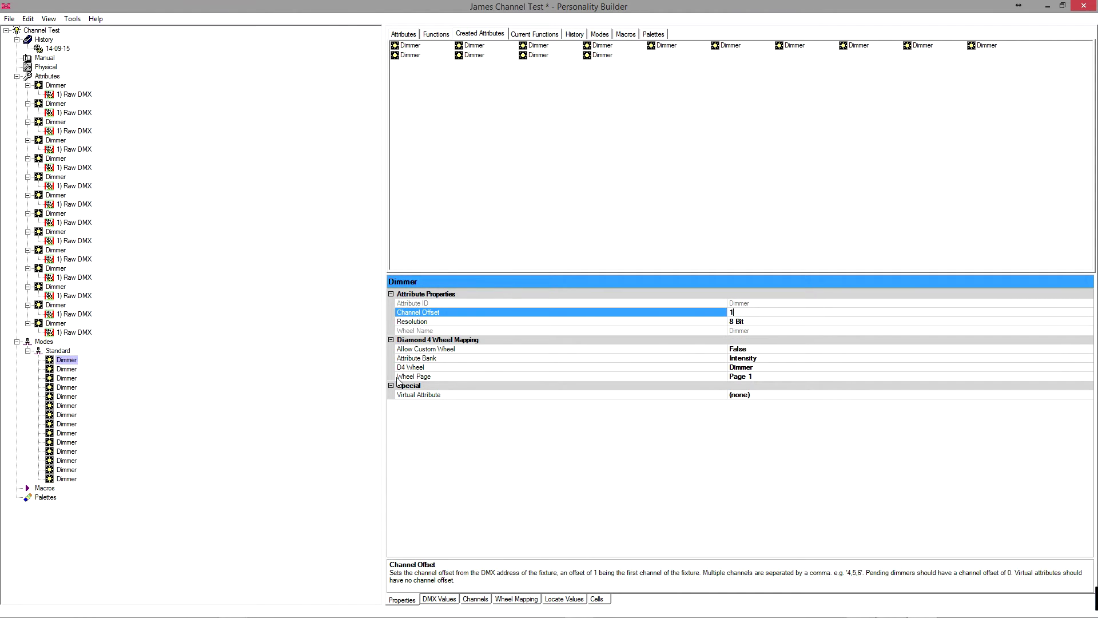
pyautogui.click(66, 369)
pyautogui.click(67, 378)
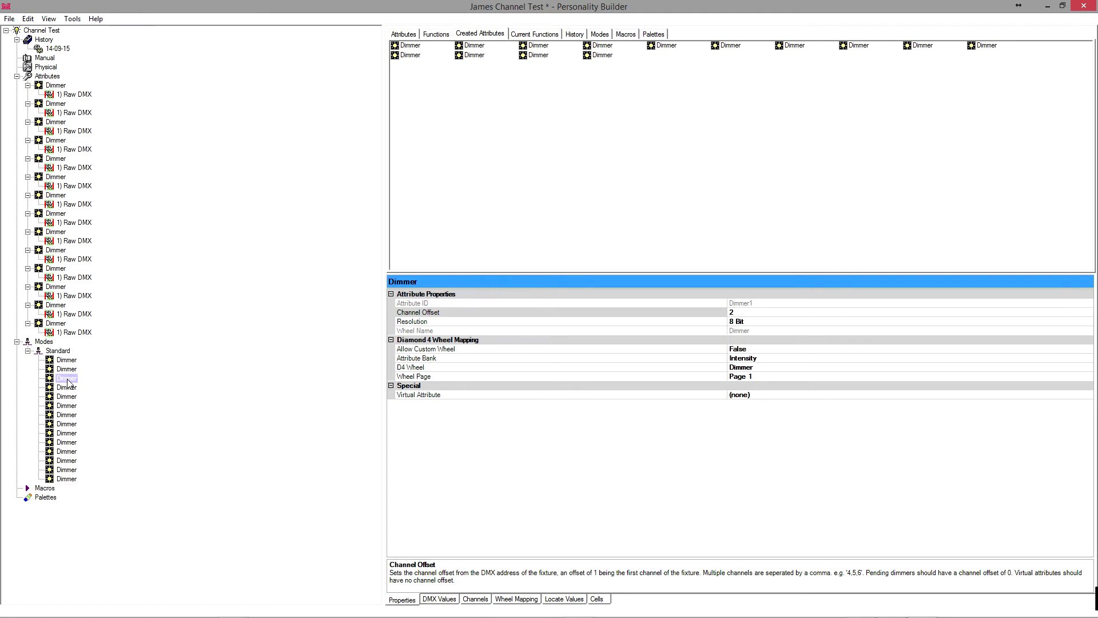
pyautogui.click(66, 387)
pyautogui.click(67, 397)
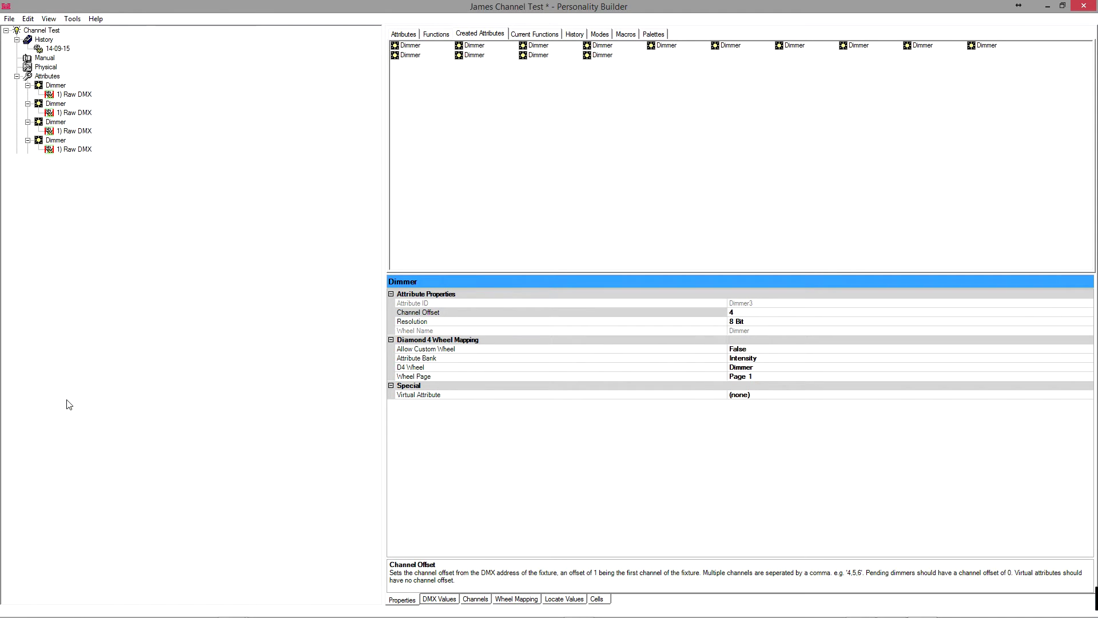
pyautogui.click(67, 406)
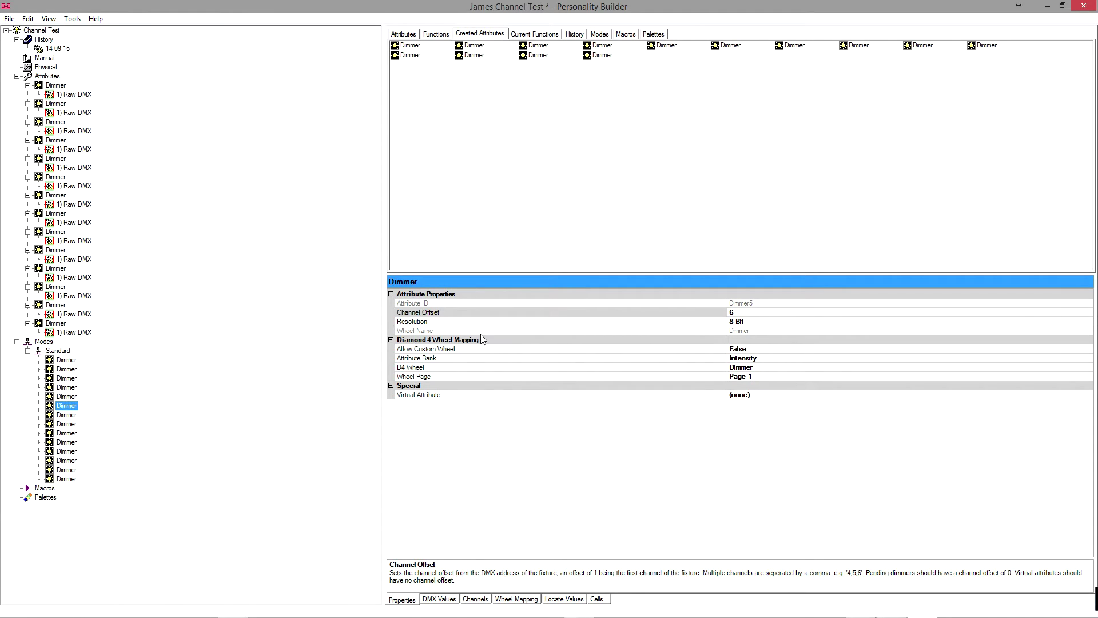
pyautogui.click(64, 361)
# View the fixture's name and manufacturer, then check the last Standard dimmers' channel offsets.
pyautogui.click(40, 33)
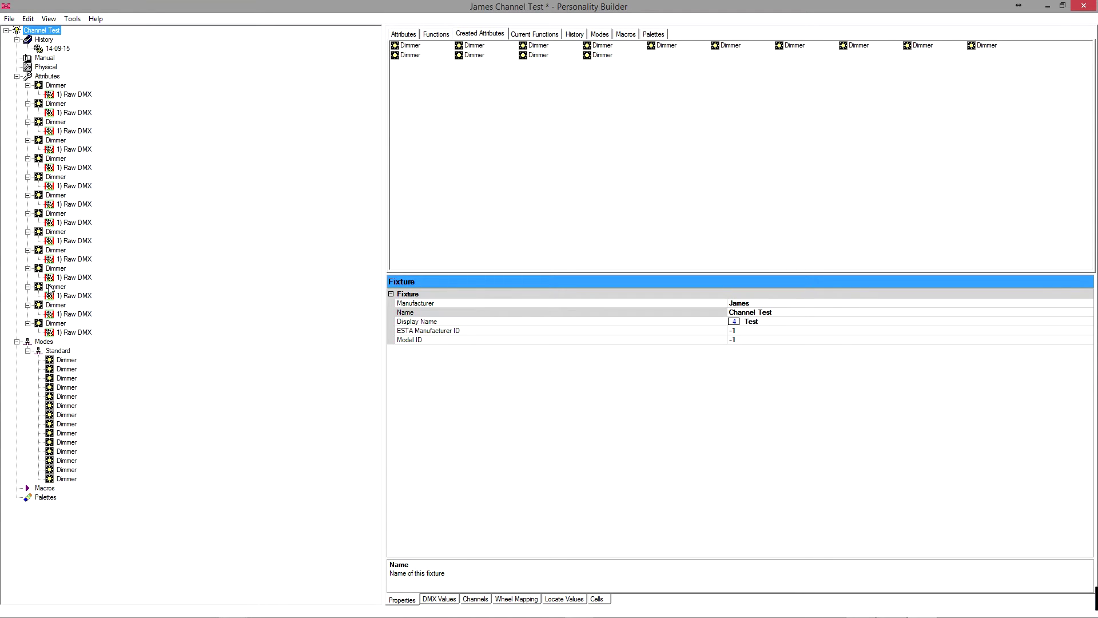
pyautogui.click(63, 360)
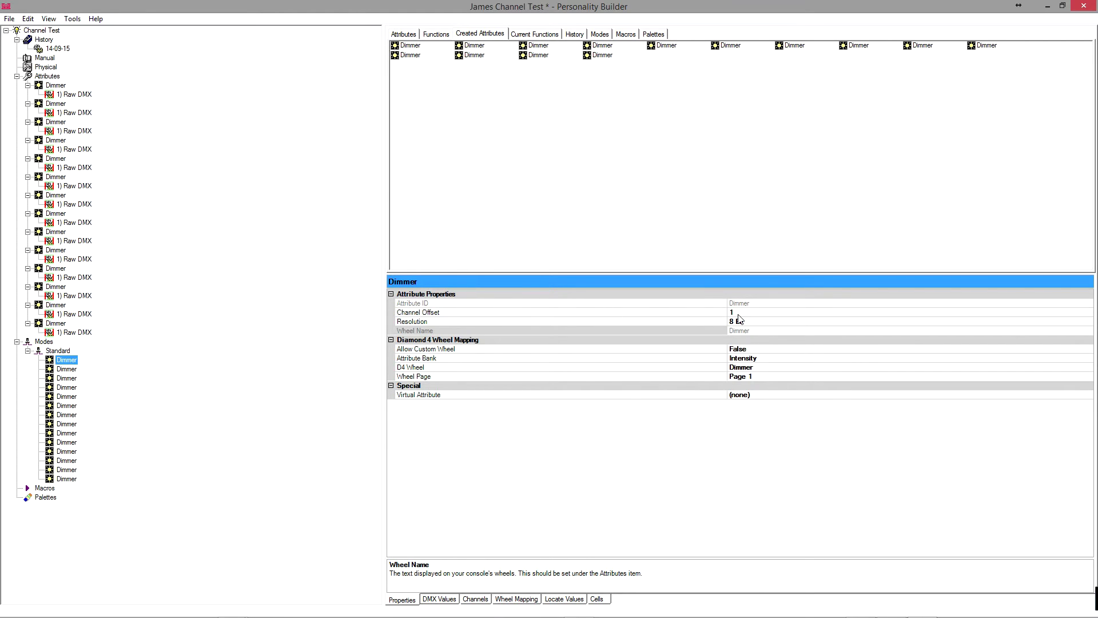
pyautogui.click(61, 369)
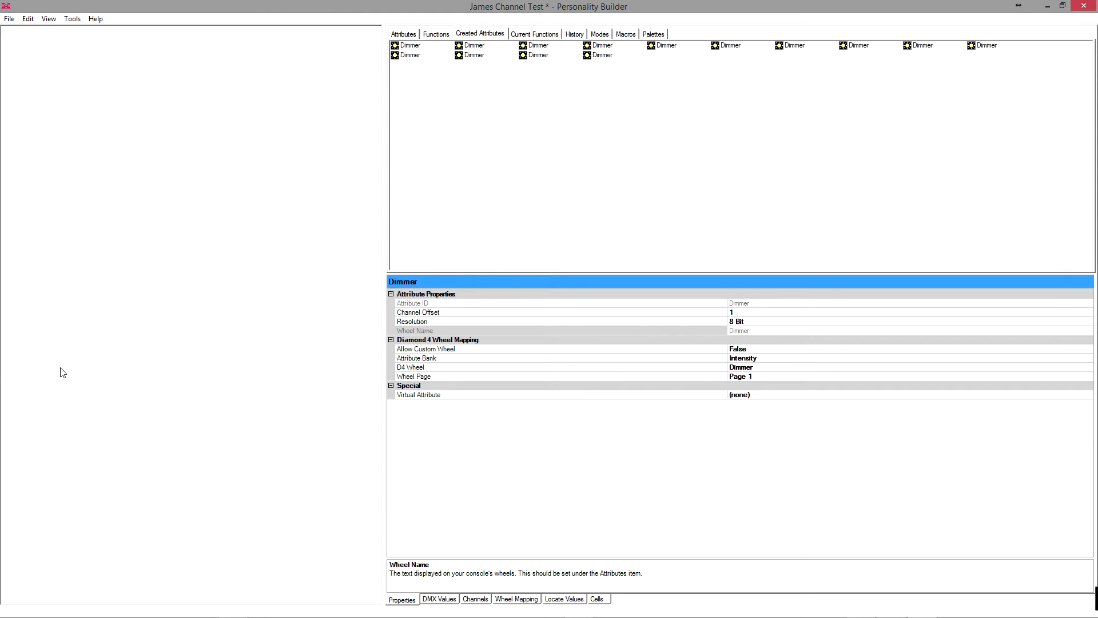
pyautogui.click(66, 424)
pyautogui.click(66, 479)
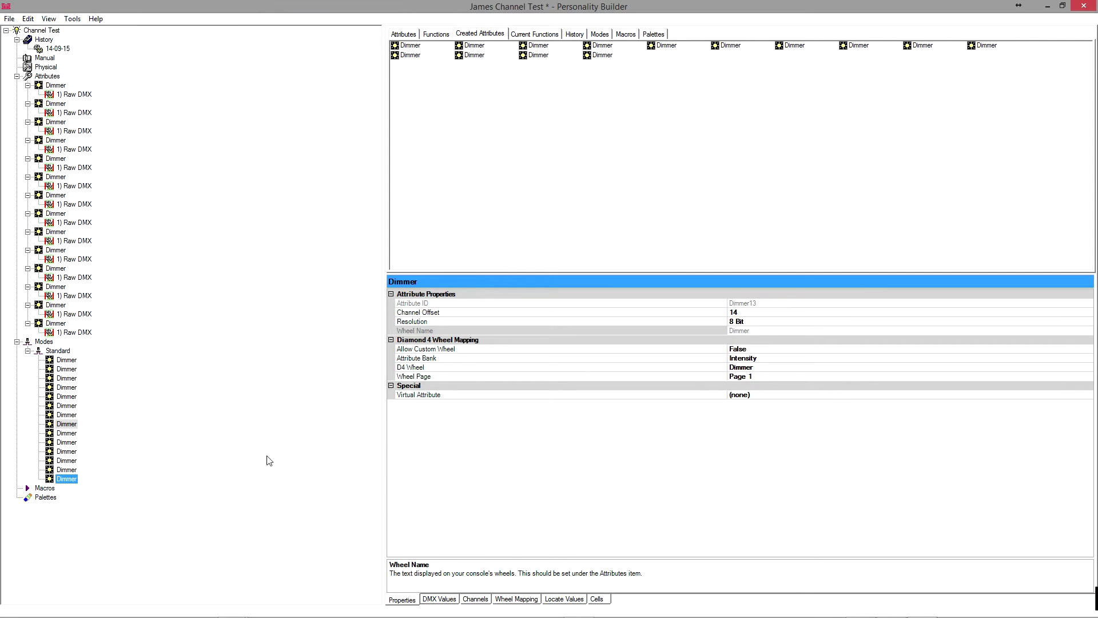
# Look over the Macros and Palettes, inspect a few dimmers, and save the personality.
pyautogui.click(47, 489)
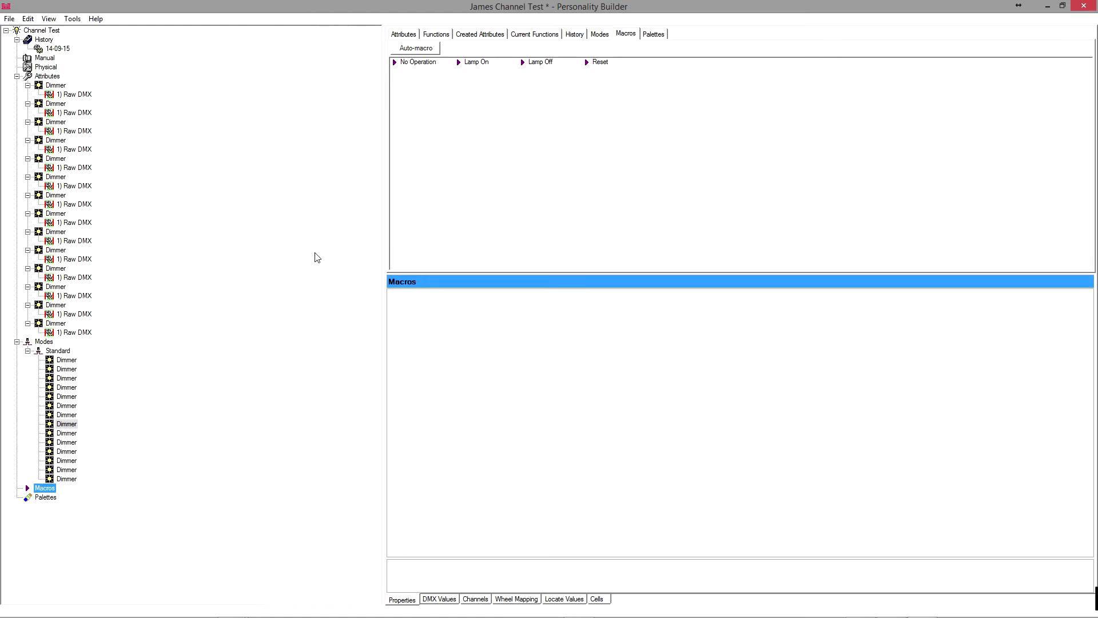
pyautogui.click(45, 497)
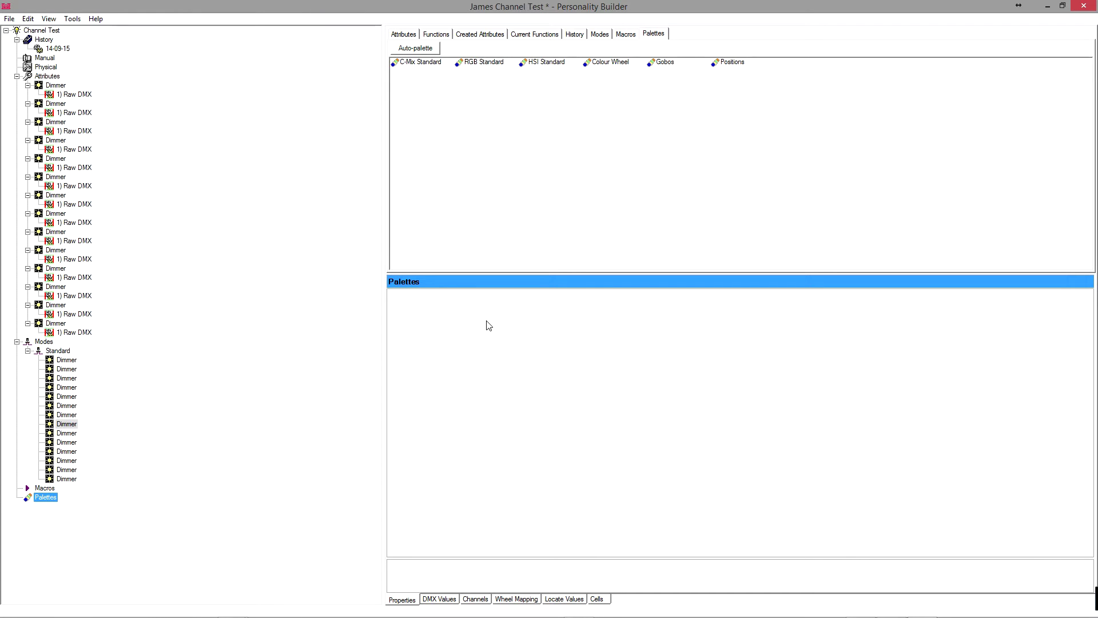
pyautogui.click(68, 360)
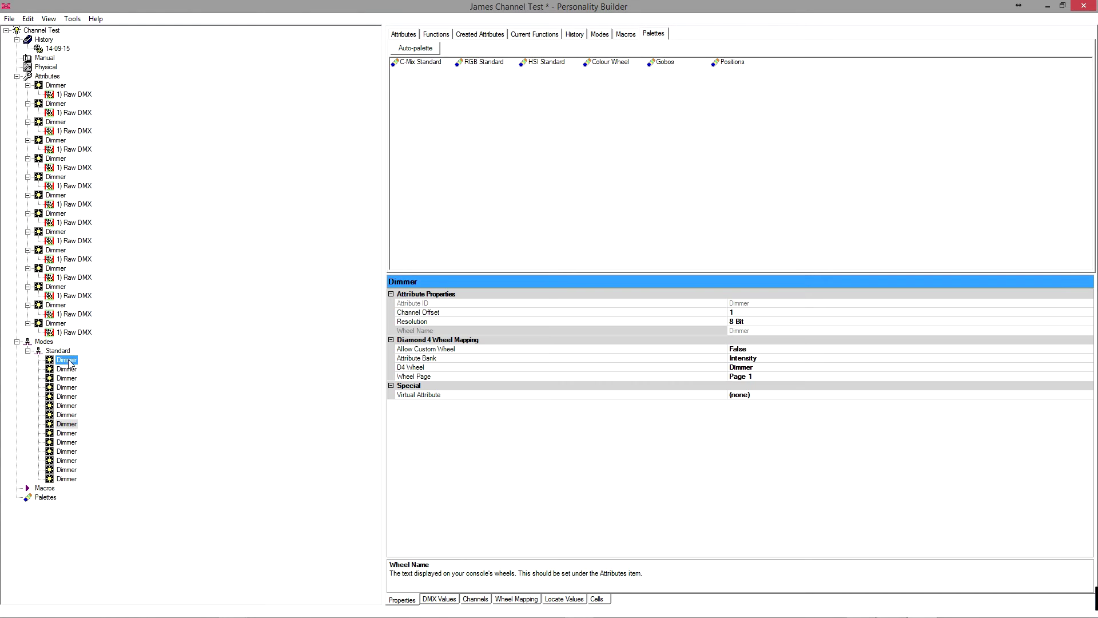
pyautogui.click(69, 379)
pyautogui.click(69, 415)
pyautogui.hotkey('ctrl', 's')
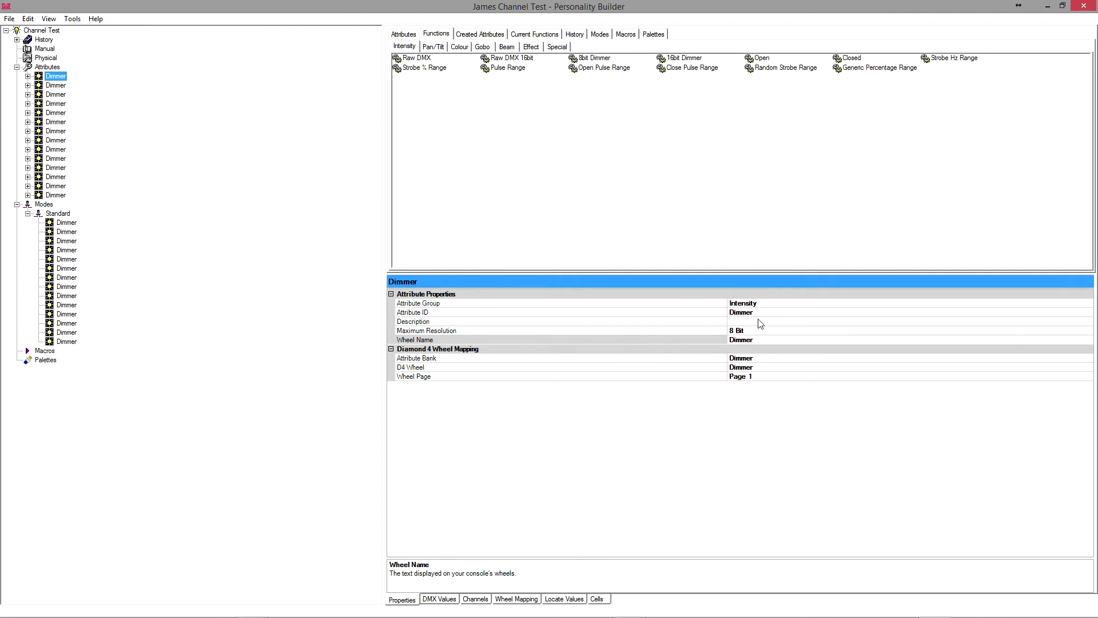
# Set the wheel names of the first three dimmers to Dimmer1, Dimmer2 and Dimmer3.
pyautogui.click(769, 339)
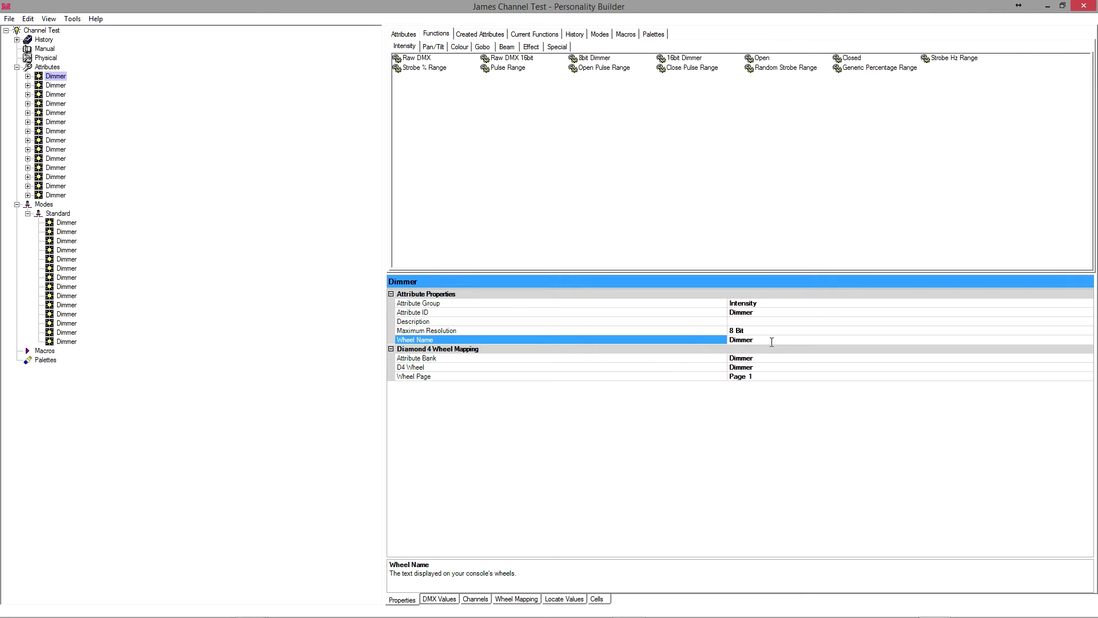
pyautogui.write('1')
pyautogui.click(55, 86)
pyautogui.click(765, 339)
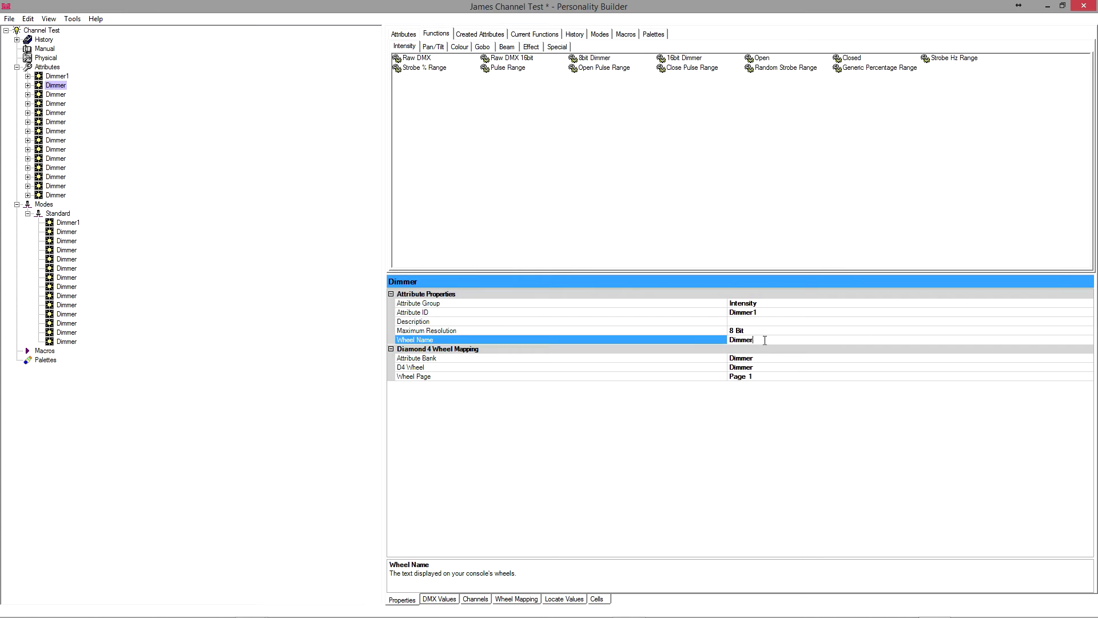
pyautogui.write('2')
pyautogui.click(55, 94)
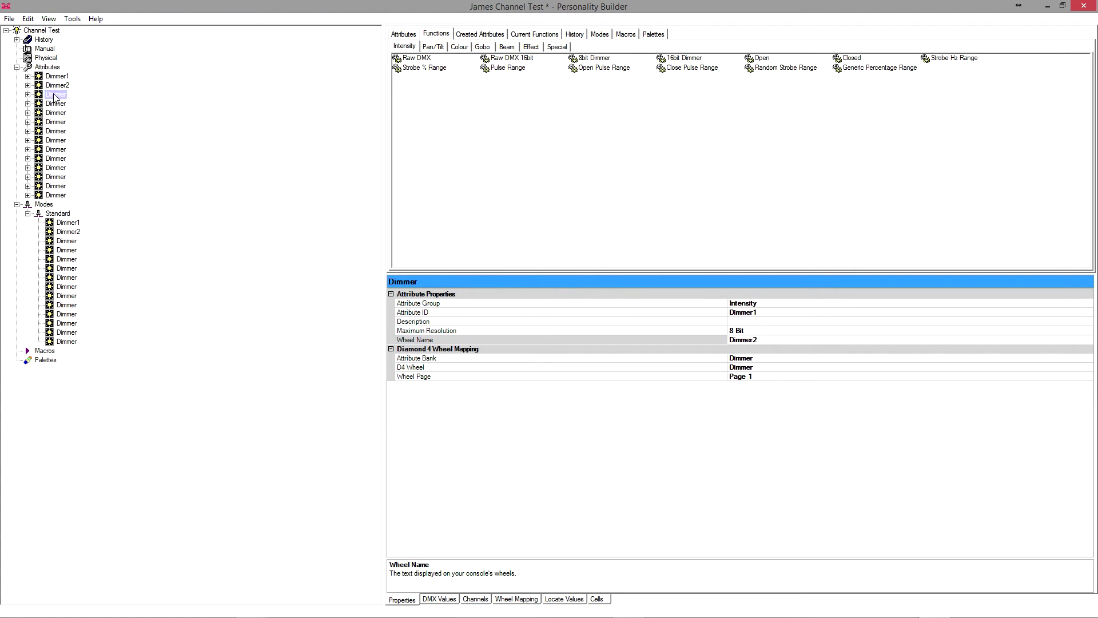
pyautogui.click(766, 340)
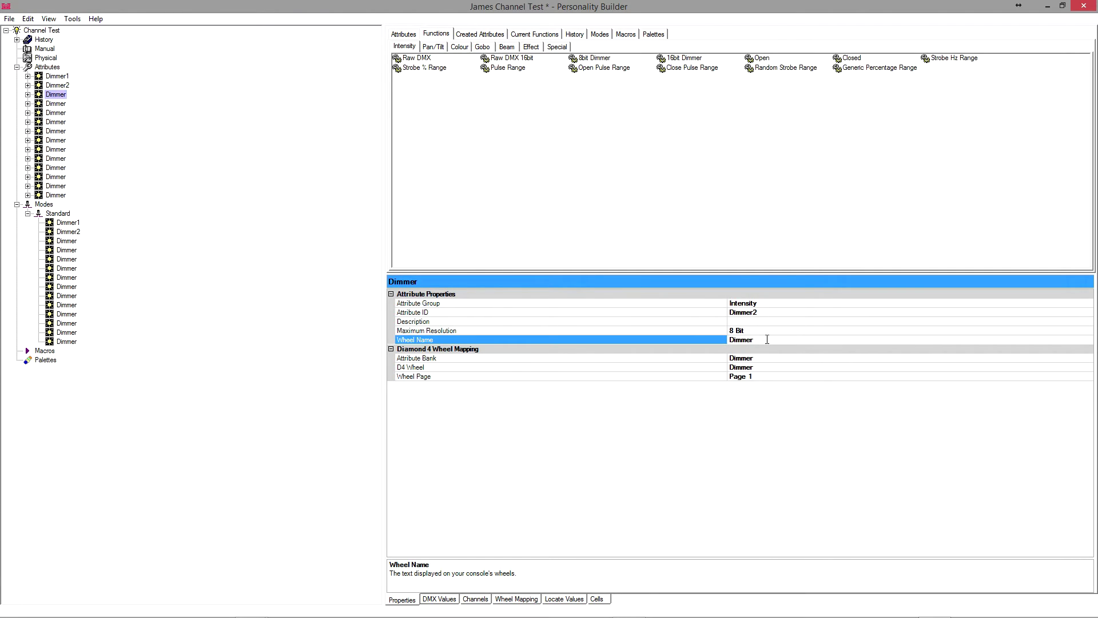
pyautogui.click(55, 104)
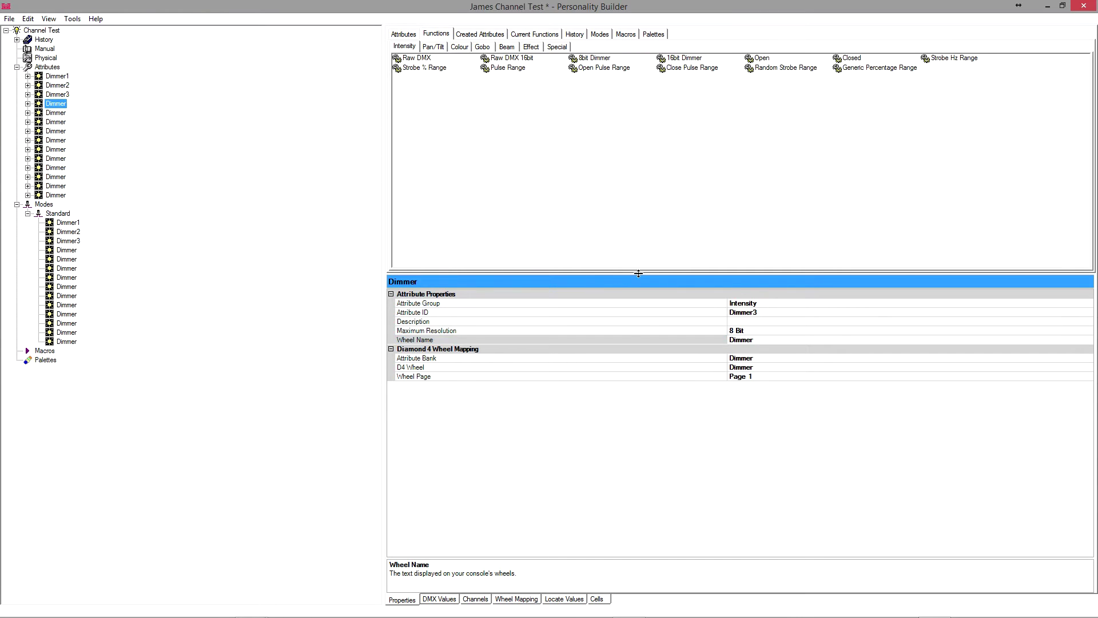
# Step through Dimmer1 and Dimmer2 in the Standard mode and show the Diamond 4 & Titan wheel grid.
pyautogui.click(68, 223)
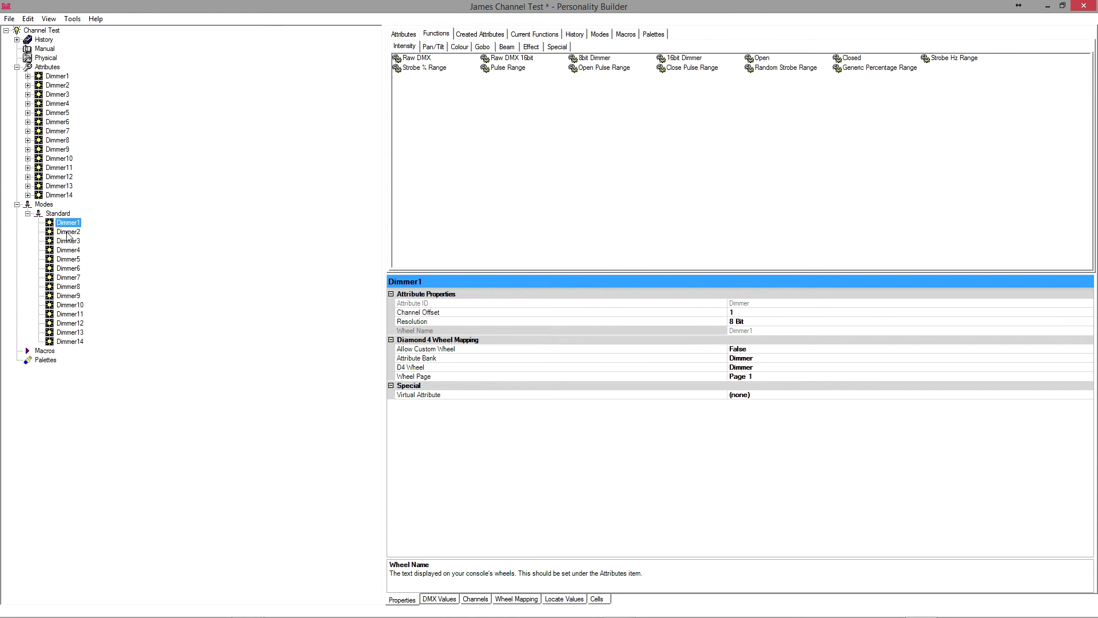
pyautogui.click(68, 232)
pyautogui.press('Down')
pyautogui.press('Down')
pyautogui.press('Down')
pyautogui.press('Down')
pyautogui.press('Down')
pyautogui.press('Down')
pyautogui.press('Down')
pyautogui.press('Down')
pyautogui.press('Down')
pyautogui.press('Down')
pyautogui.press('Down')
pyautogui.press('Down')
pyautogui.click(522, 599)
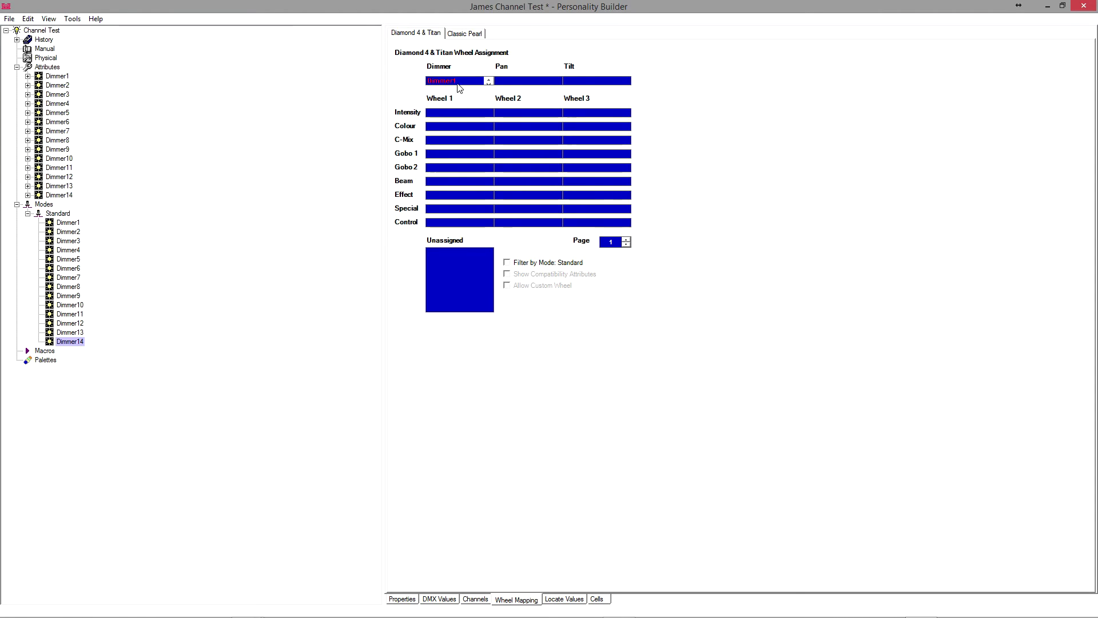
# Assign Dimmer2 to Pan, Dimmer3 to Tilt and Dimmer4 to Intensity Wheel 1.
pyautogui.click(488, 83)
pyautogui.click(536, 84)
pyautogui.click(489, 84)
pyautogui.click(593, 82)
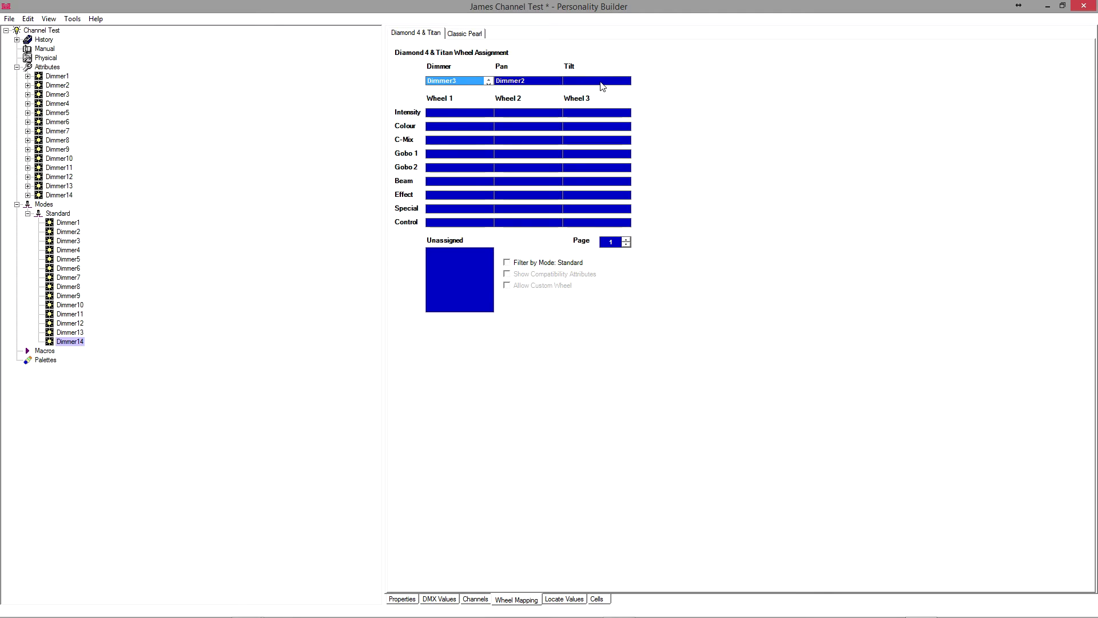
pyautogui.click(488, 82)
pyautogui.click(488, 81)
pyautogui.click(488, 82)
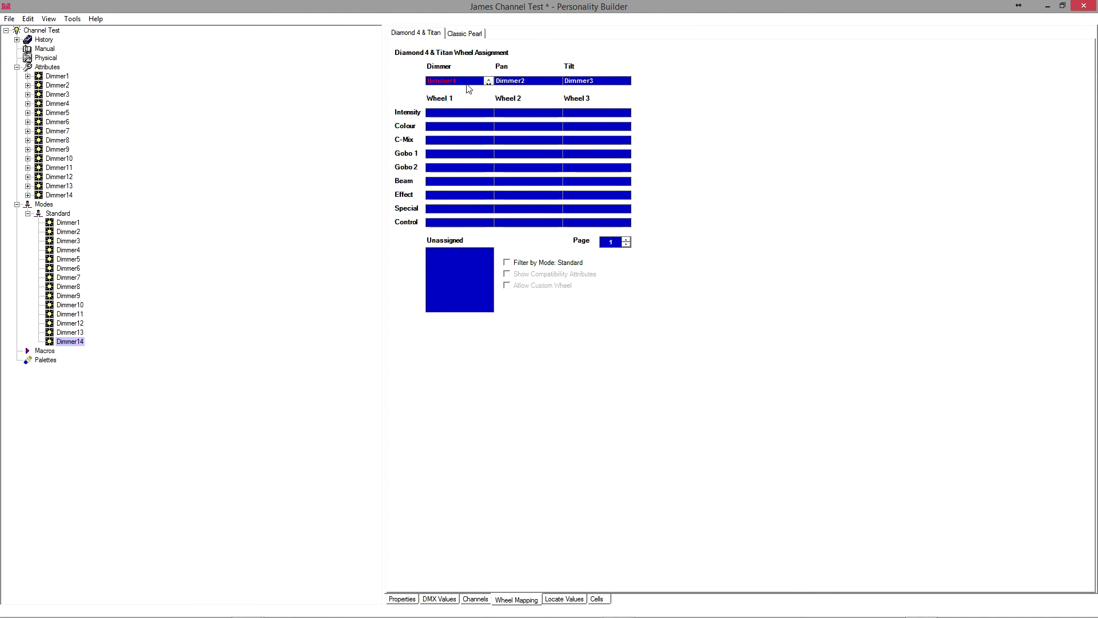
pyautogui.click(459, 83)
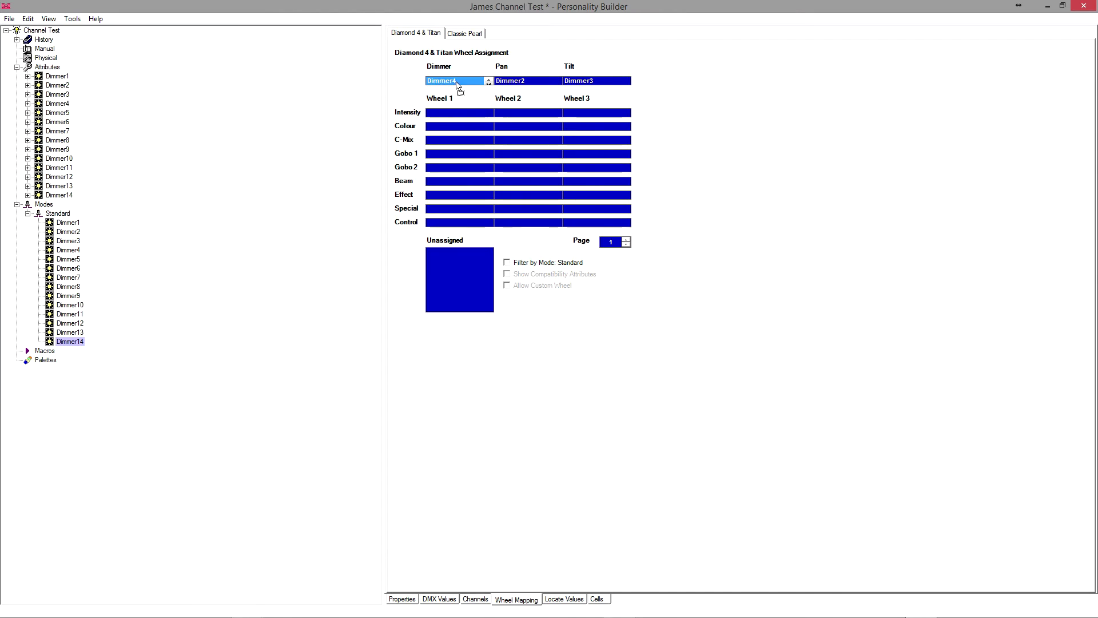
pyautogui.click(457, 118)
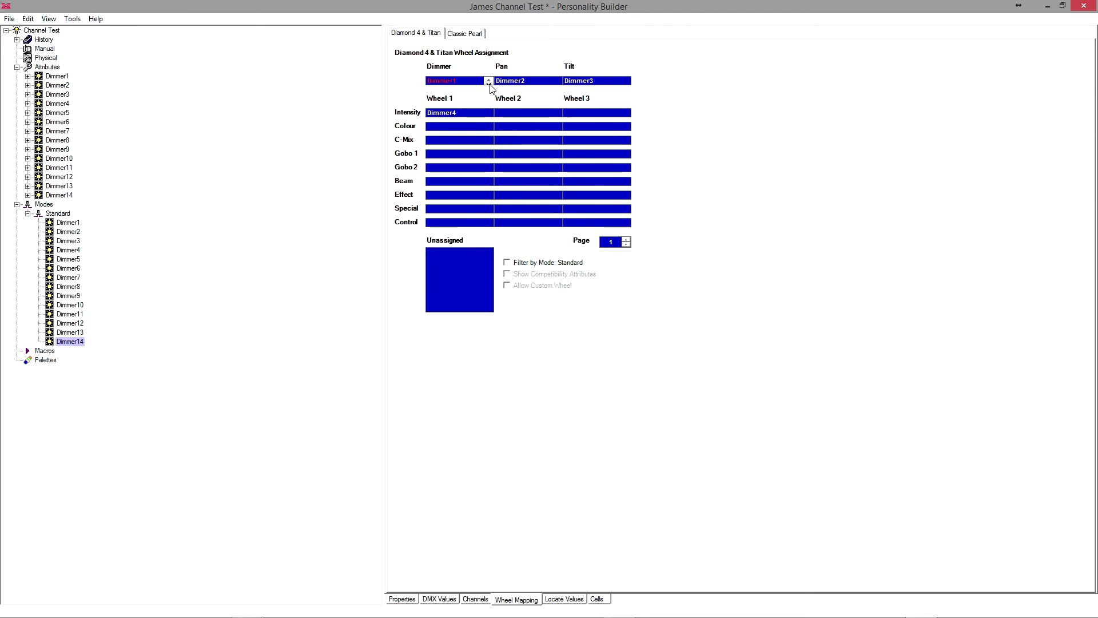
# Assign Dimmer5 and Dimmer6 to Intensity Wheels 2 and 3, and Dimmer7 to Colour Wheel 1.
pyautogui.click(488, 82)
pyautogui.click(463, 84)
pyautogui.click(504, 113)
pyautogui.click(487, 82)
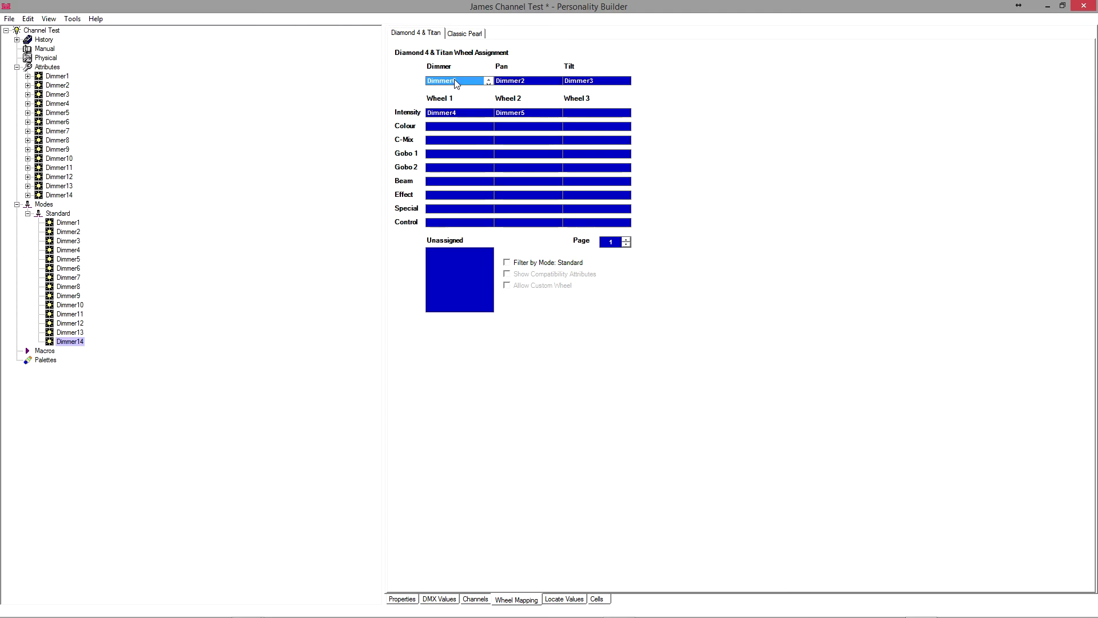
pyautogui.click(457, 83)
pyautogui.click(575, 116)
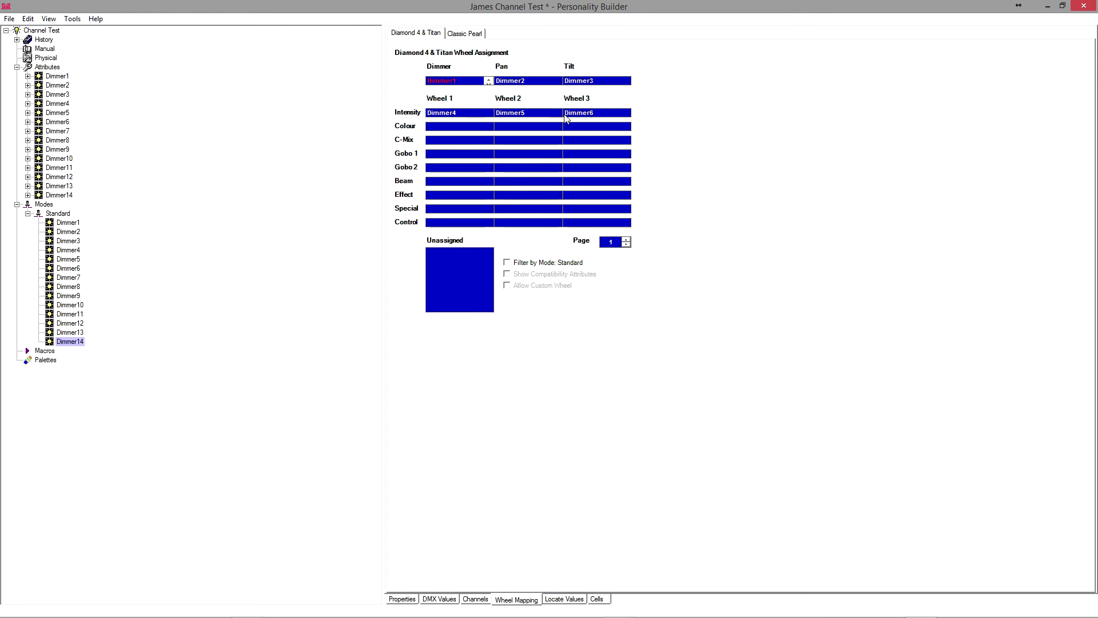
pyautogui.click(488, 82)
pyautogui.click(453, 84)
pyautogui.click(453, 130)
# Assign Dimmer8 and Dimmer9 to Colour Wheels 2 and 3, and Dimmer14 to Gobo 1 Wheel 2.
pyautogui.click(487, 81)
pyautogui.click(456, 84)
pyautogui.click(515, 126)
pyautogui.click(489, 83)
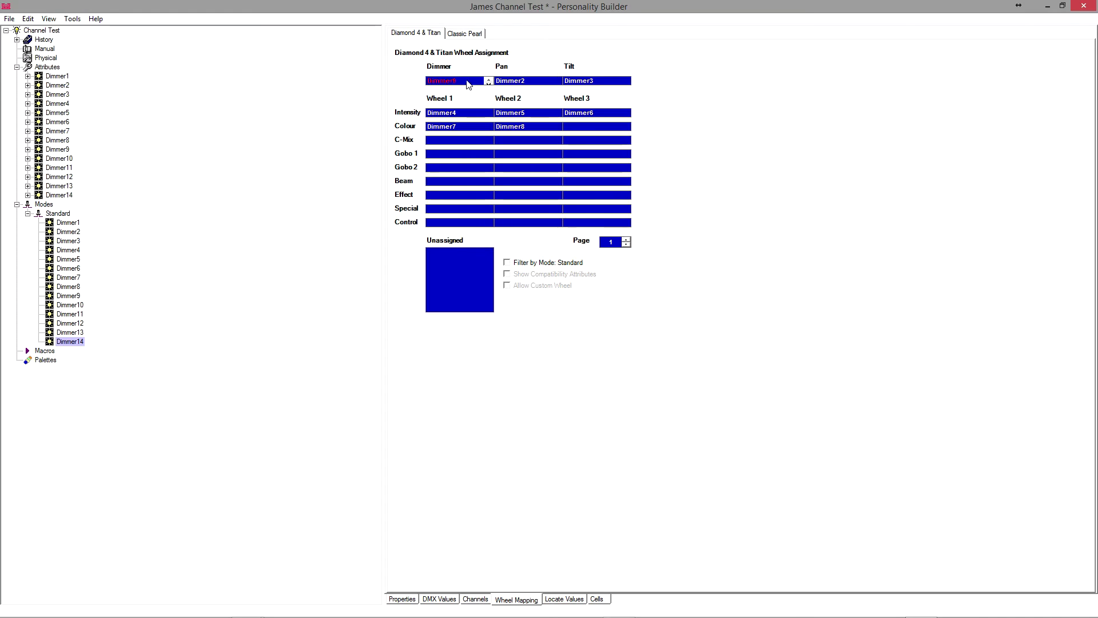
pyautogui.click(466, 82)
pyautogui.moveTo(567, 131); pyautogui.dragTo(567, 128)
pyautogui.moveTo(521, 159); pyautogui.dragTo(519, 157)
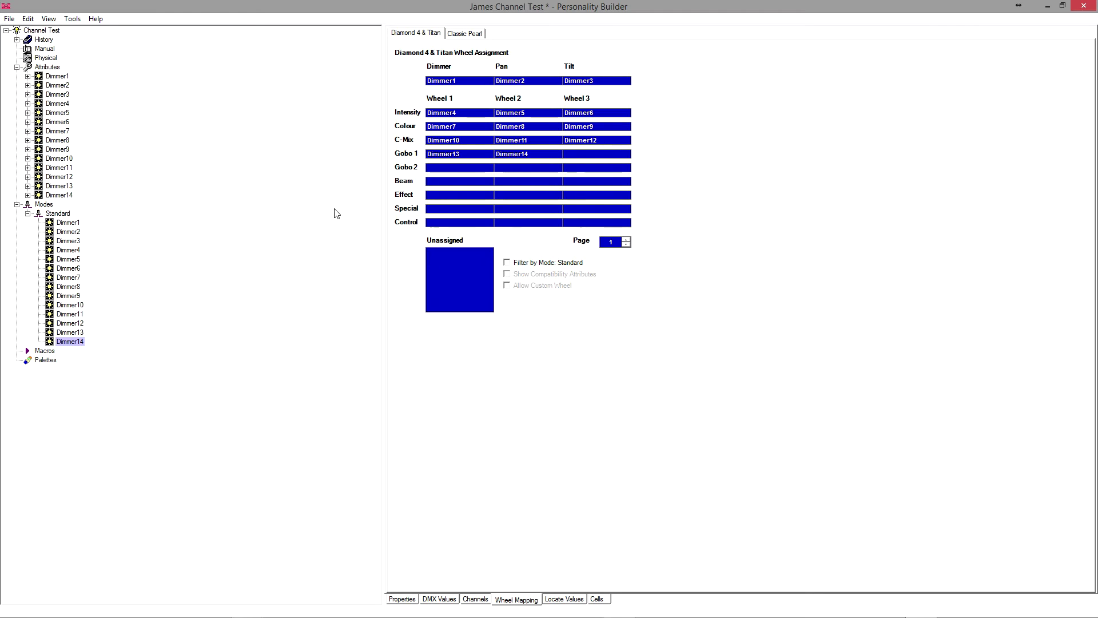
# Save the personality as a file in Dropbox > Documents > Titan > Personalities.
pyautogui.click(9, 19)
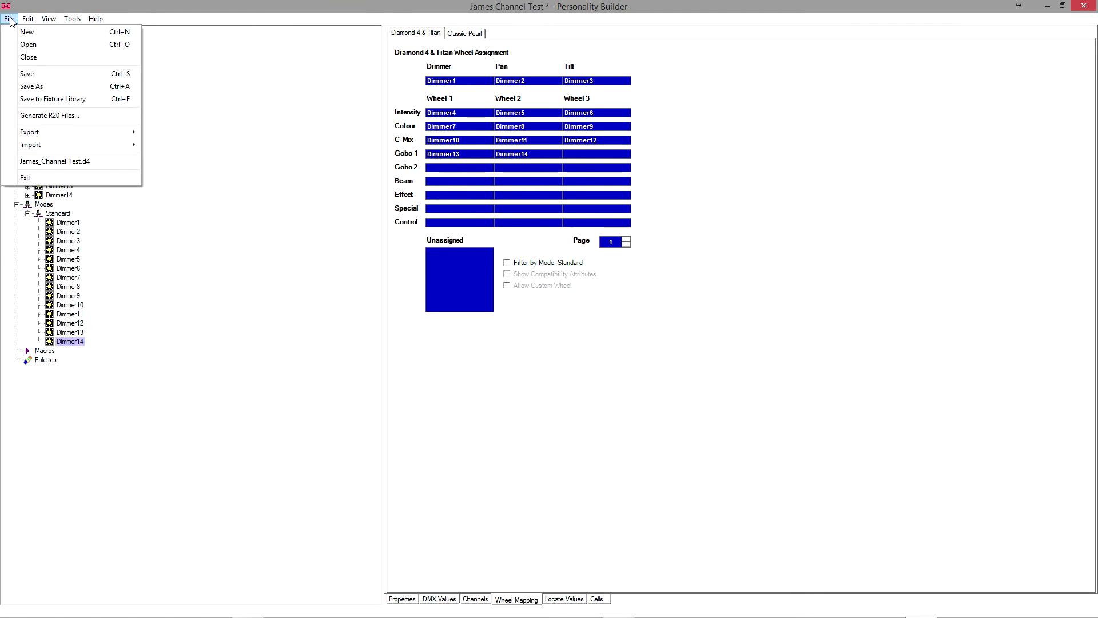
pyautogui.click(39, 86)
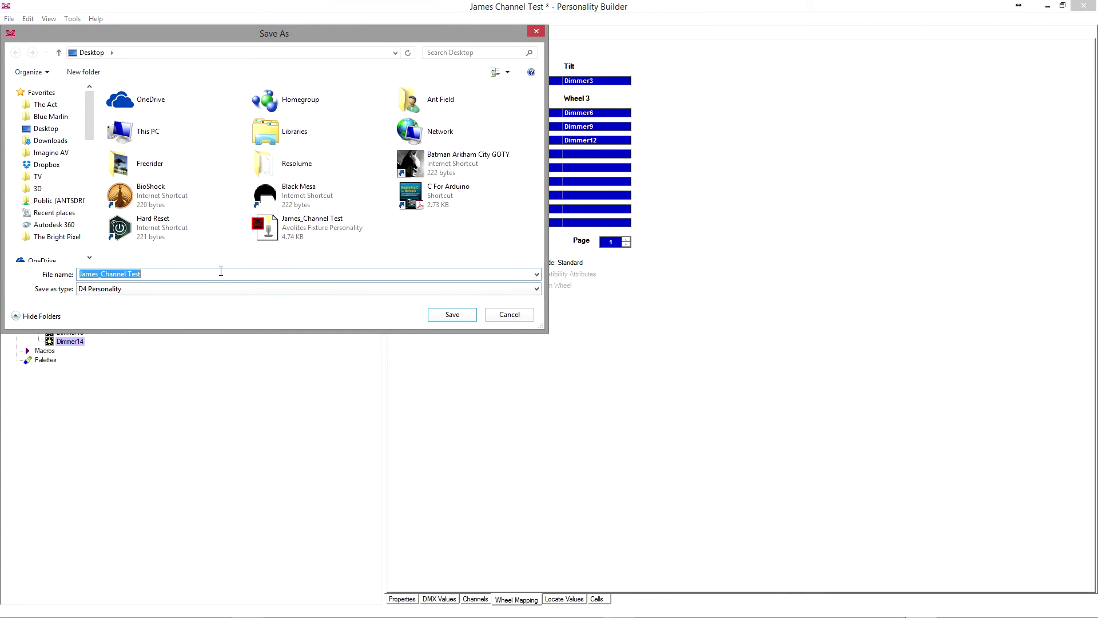
pyautogui.click(59, 165)
pyautogui.doubleClick(137, 129)
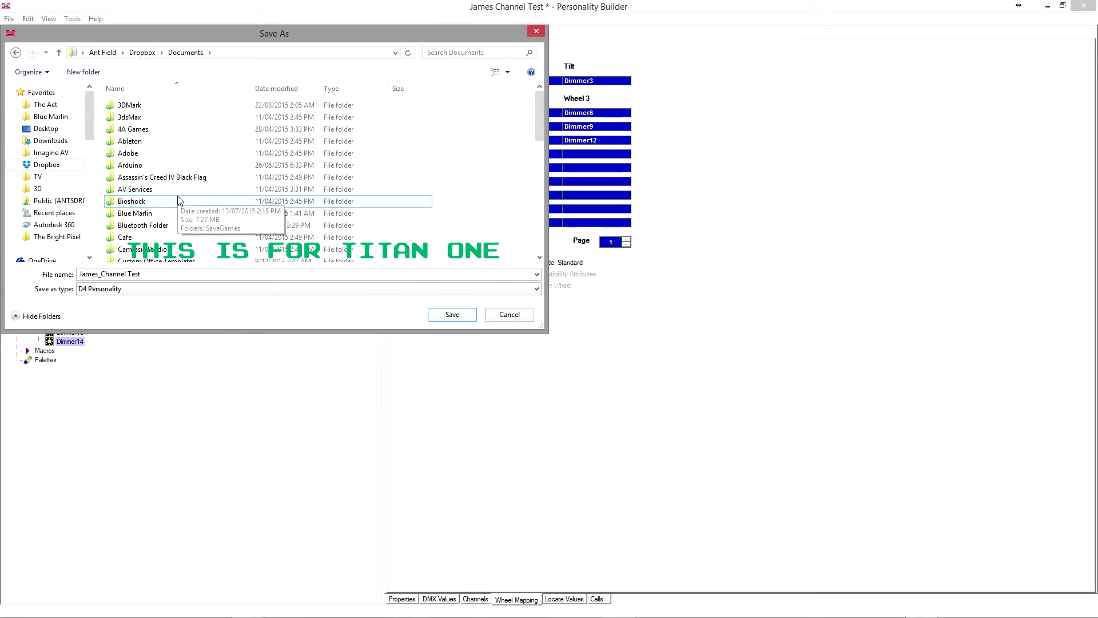
pyautogui.scroll(-9, 179, 200)
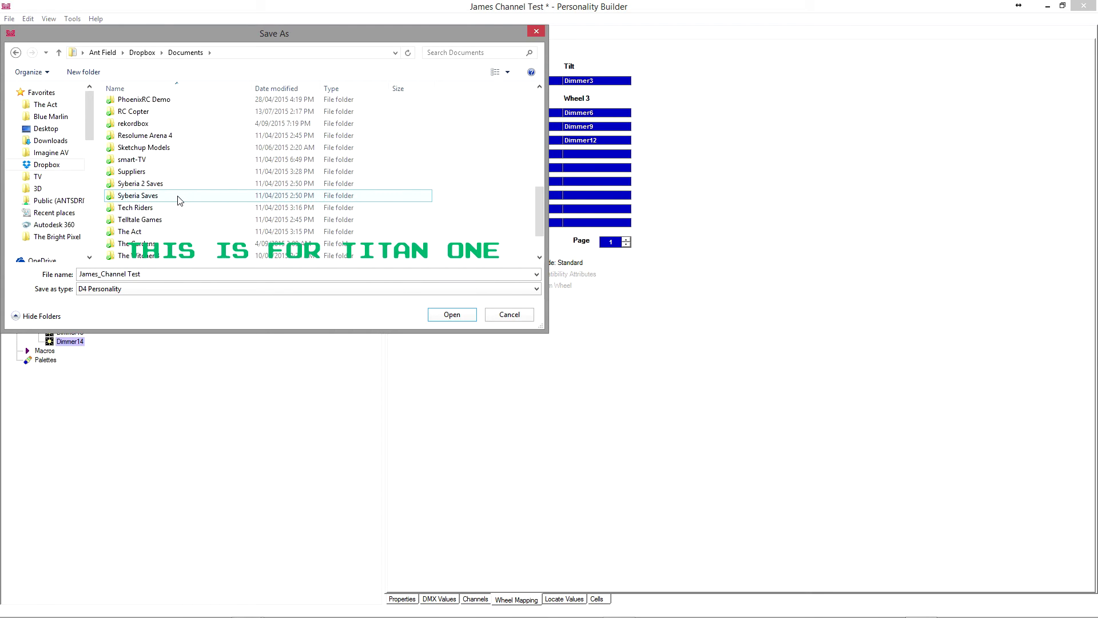
pyautogui.scroll(-1, 179, 200)
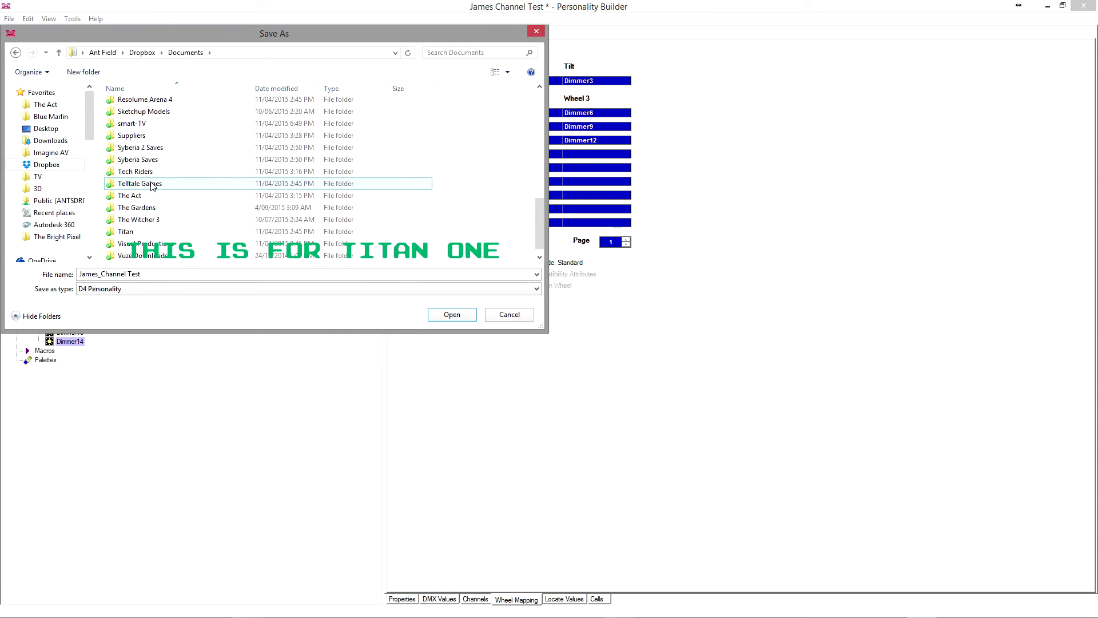
pyautogui.doubleClick(147, 231)
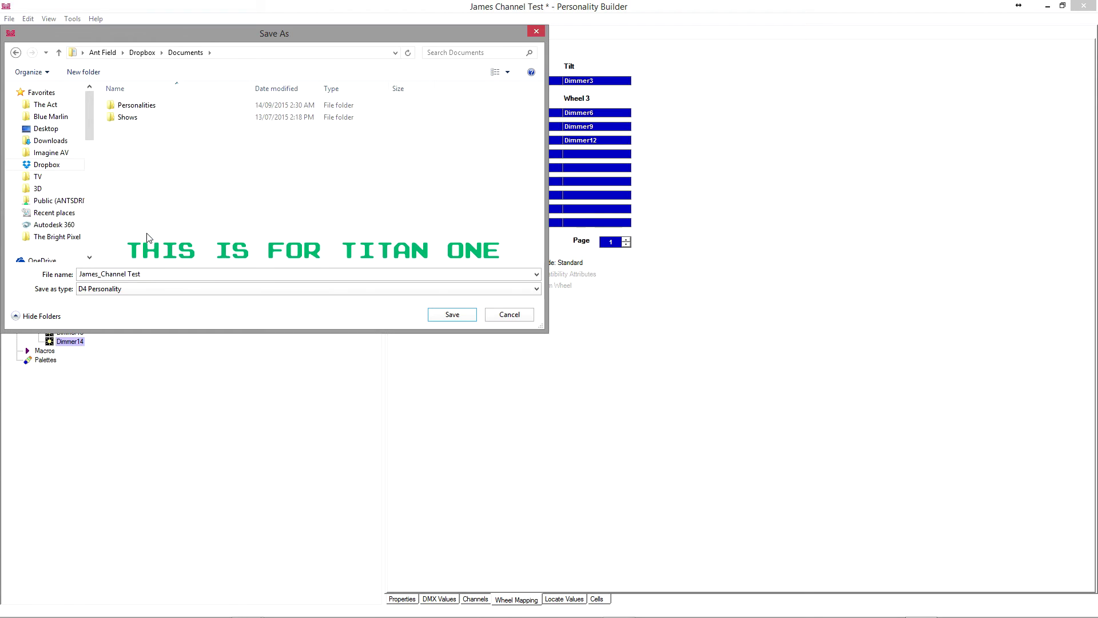
pyautogui.doubleClick(143, 105)
pyautogui.click(433, 313)
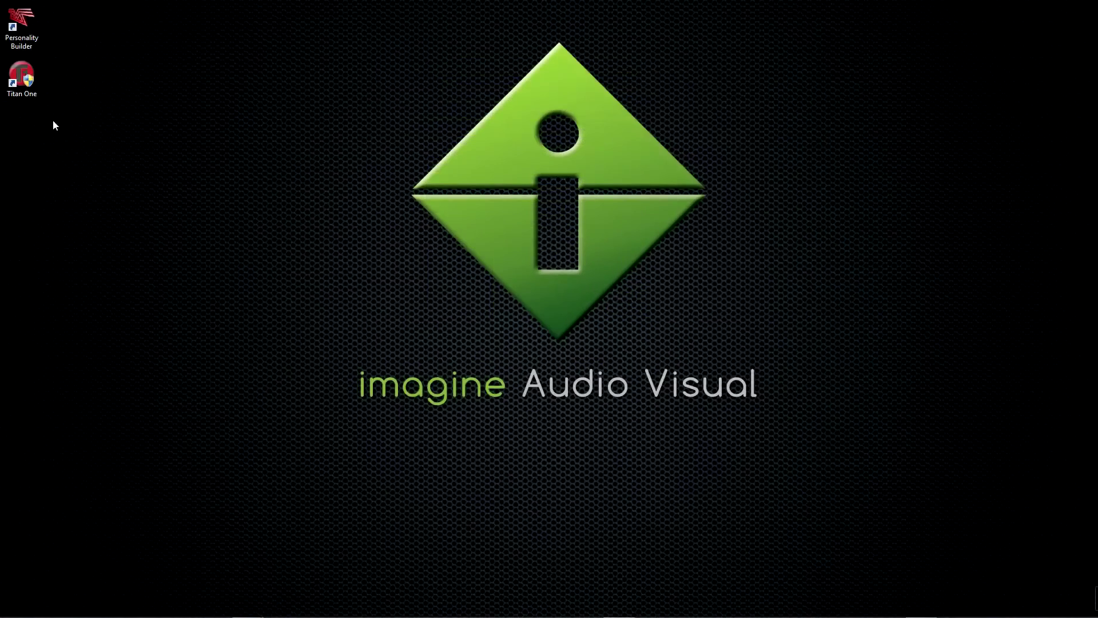
# Launch Titan One from its desktop icon and let the console software load.
pyautogui.doubleClick(22, 77)
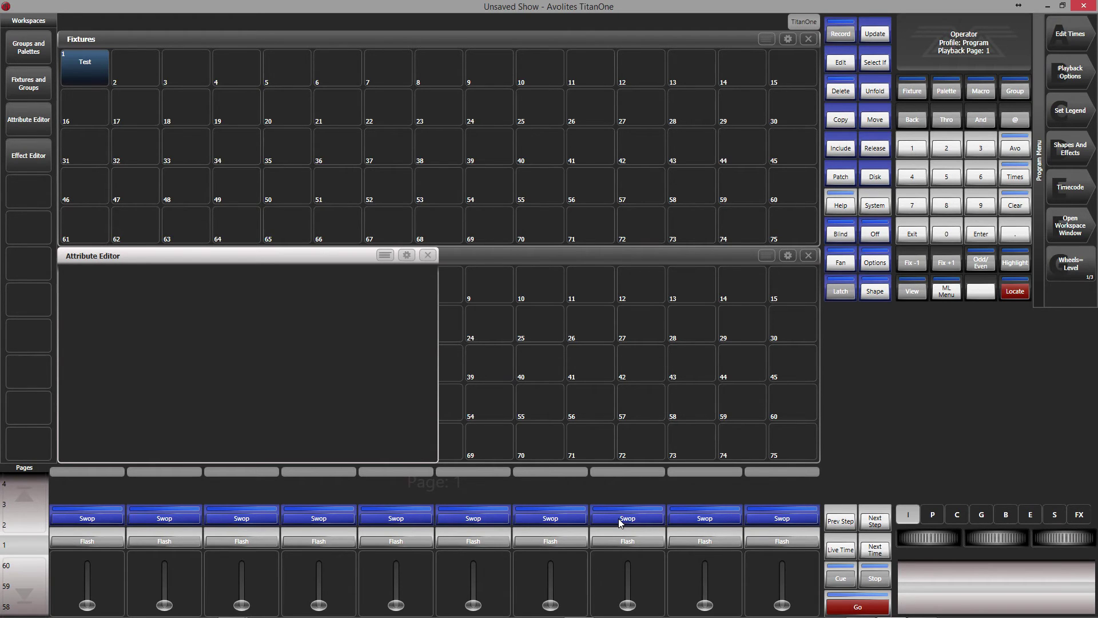
# Patch one Channel Test (User) fixture in Standard mode at address 1.1, then exit patching.
pyautogui.click(875, 176)
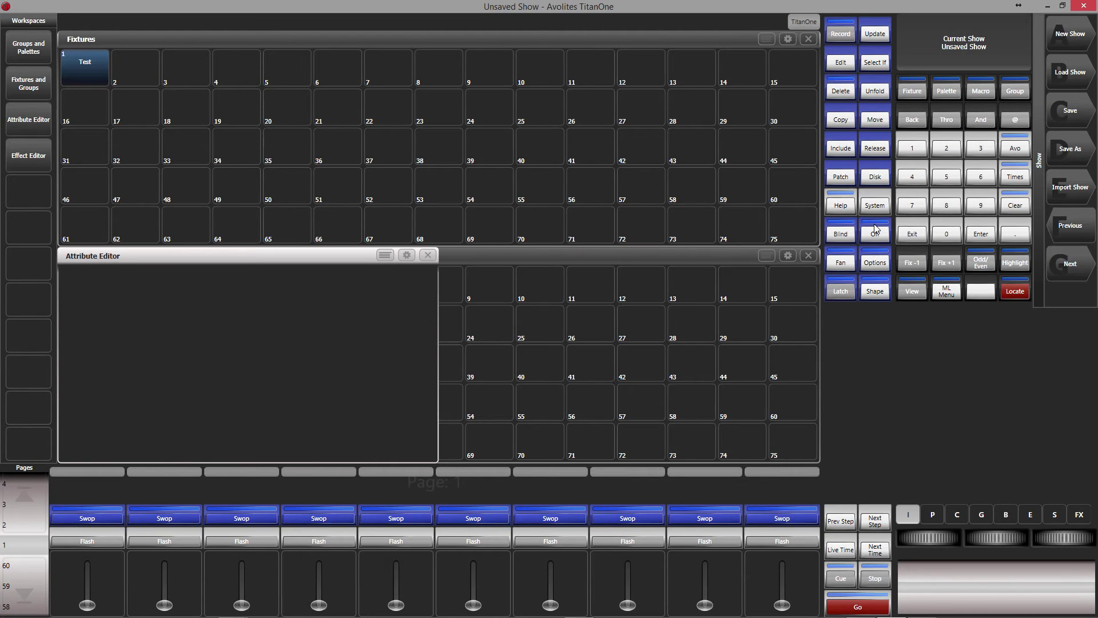
pyautogui.click(845, 178)
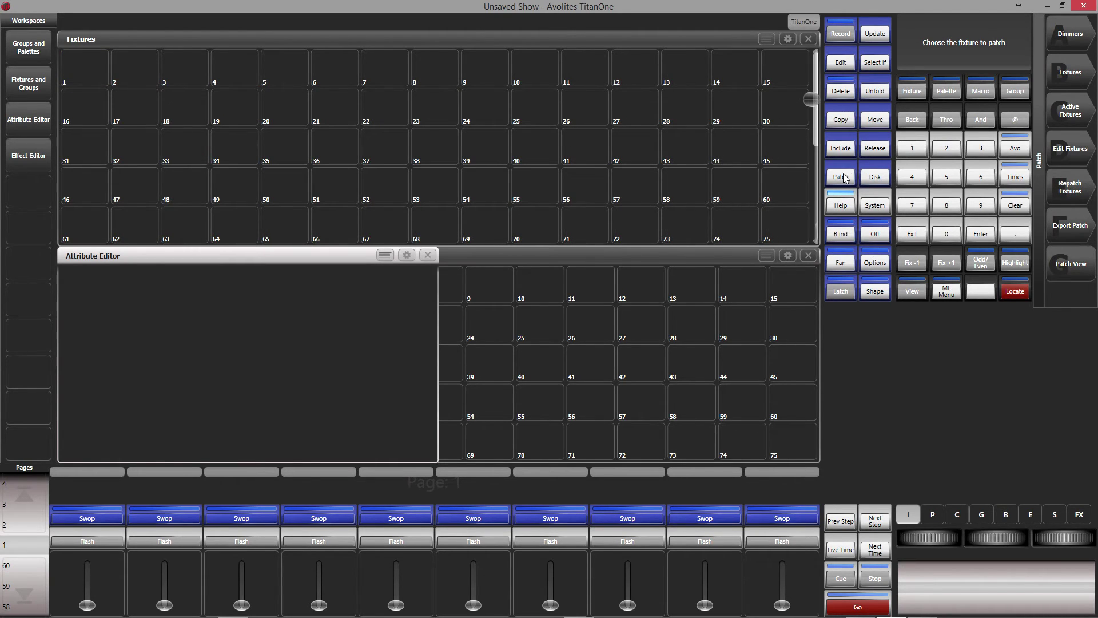
pyautogui.click(1070, 73)
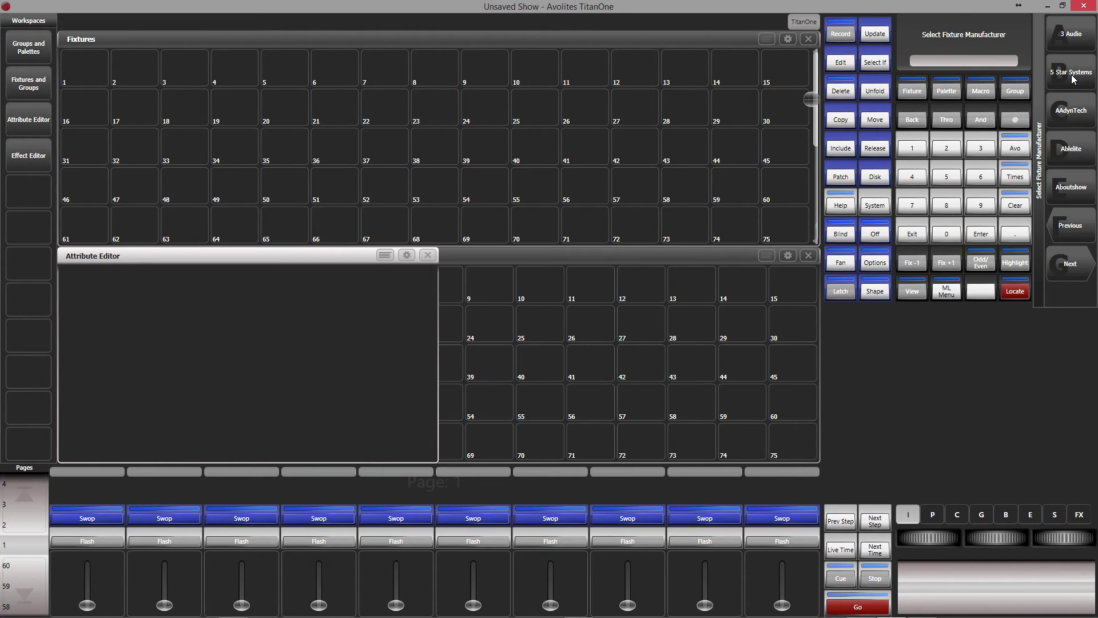
pyautogui.write('james')
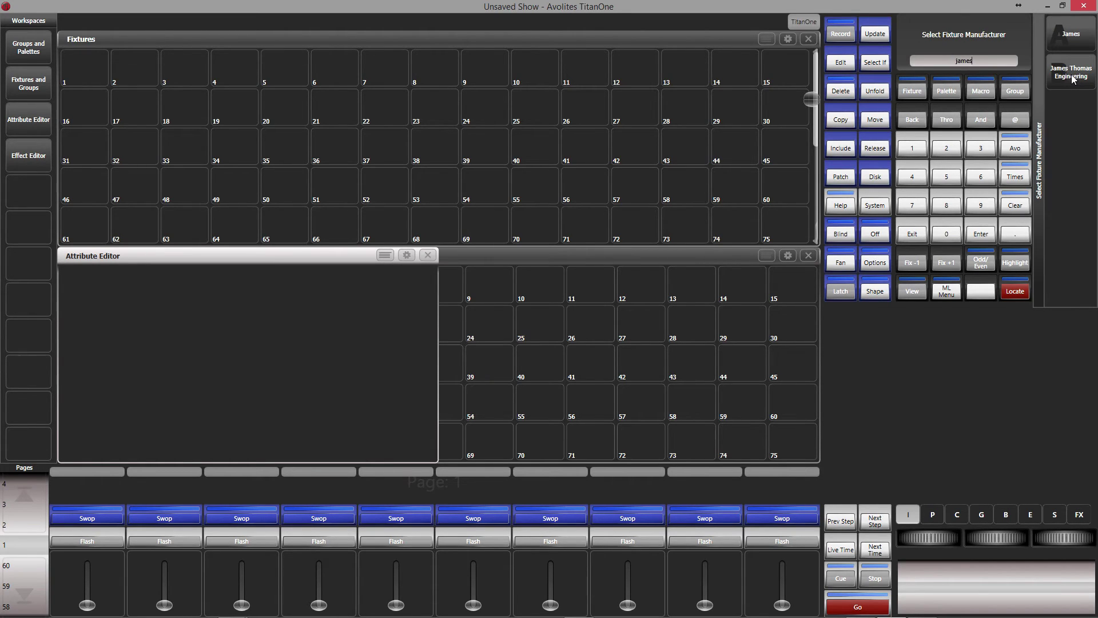
pyautogui.click(1071, 33)
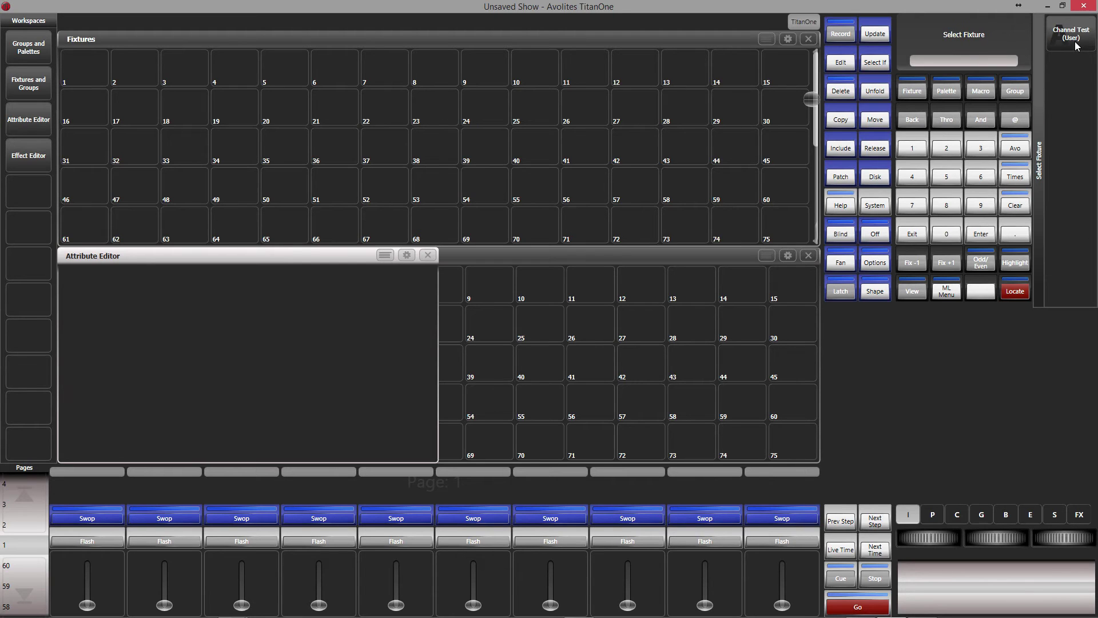
pyautogui.click(1074, 40)
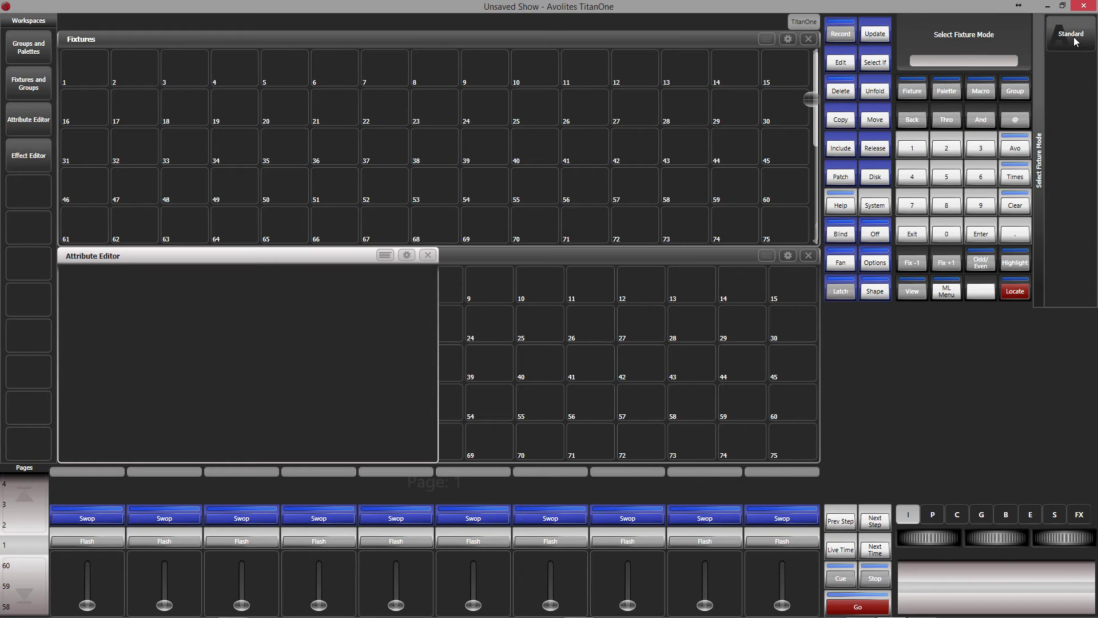
pyautogui.click(1074, 39)
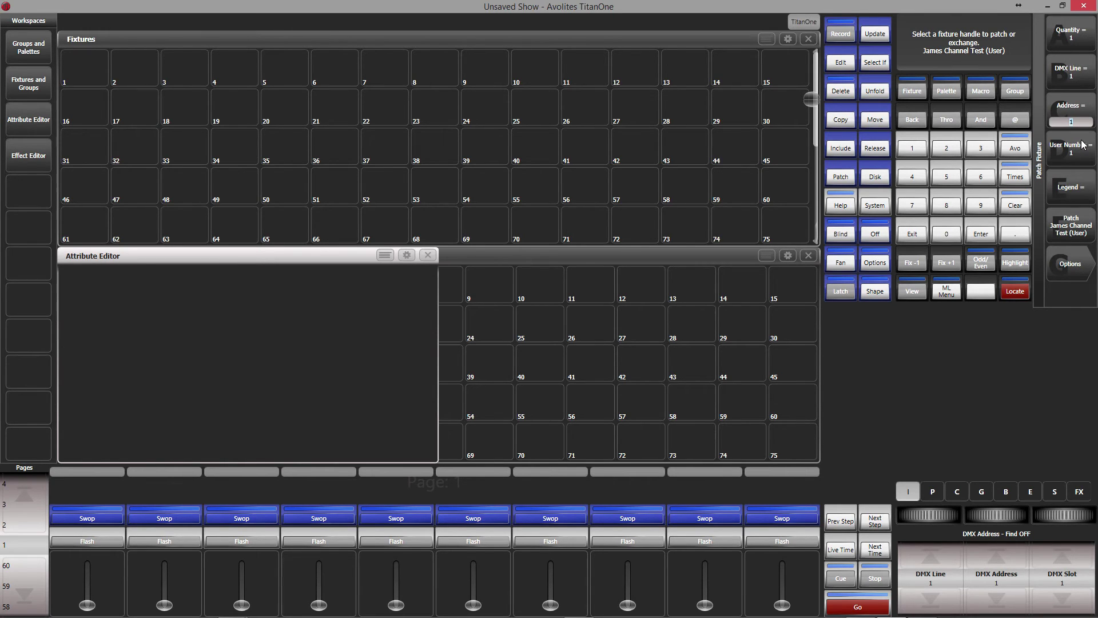
pyautogui.click(1075, 231)
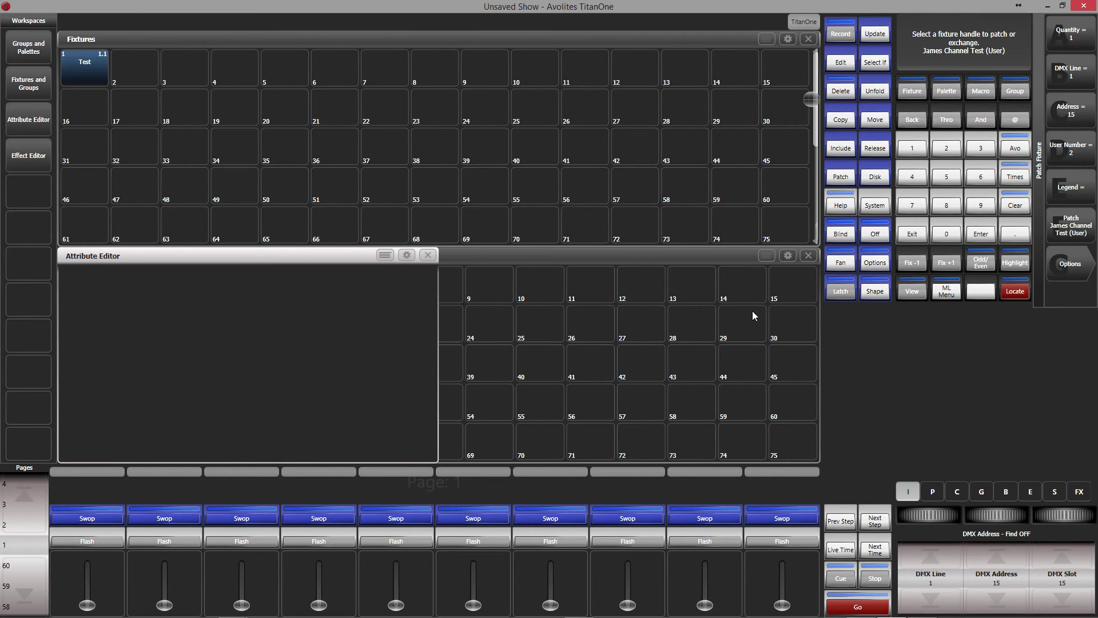
pyautogui.press('Escape')
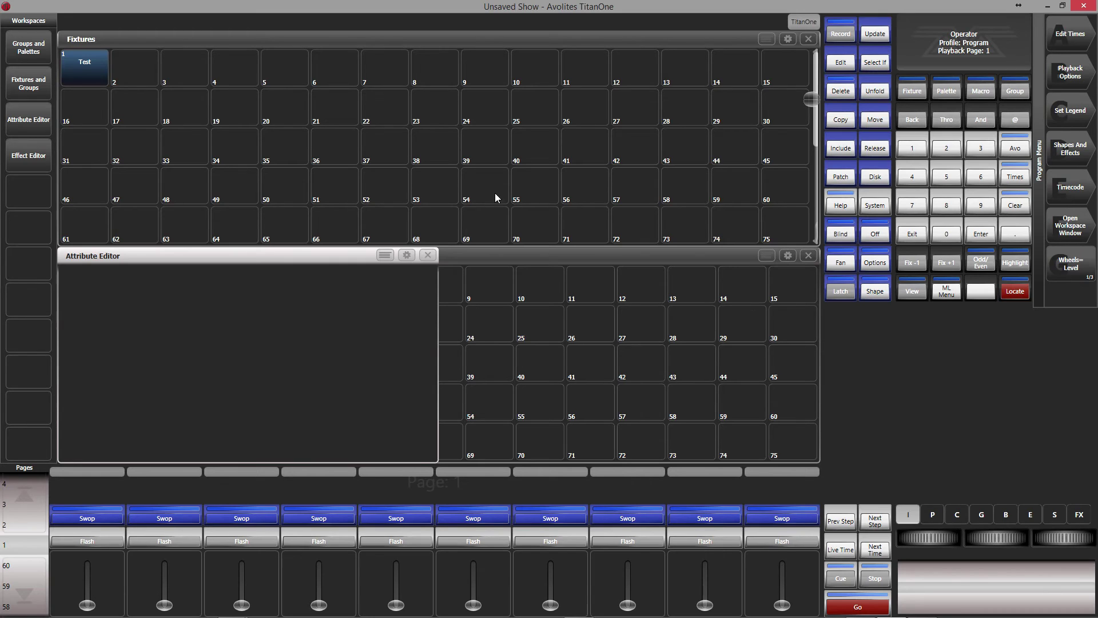
# Select the Test fixture tile to list its Dimmer1–Dimmer14 attributes in the Attribute Editor.
pyautogui.click(84, 67)
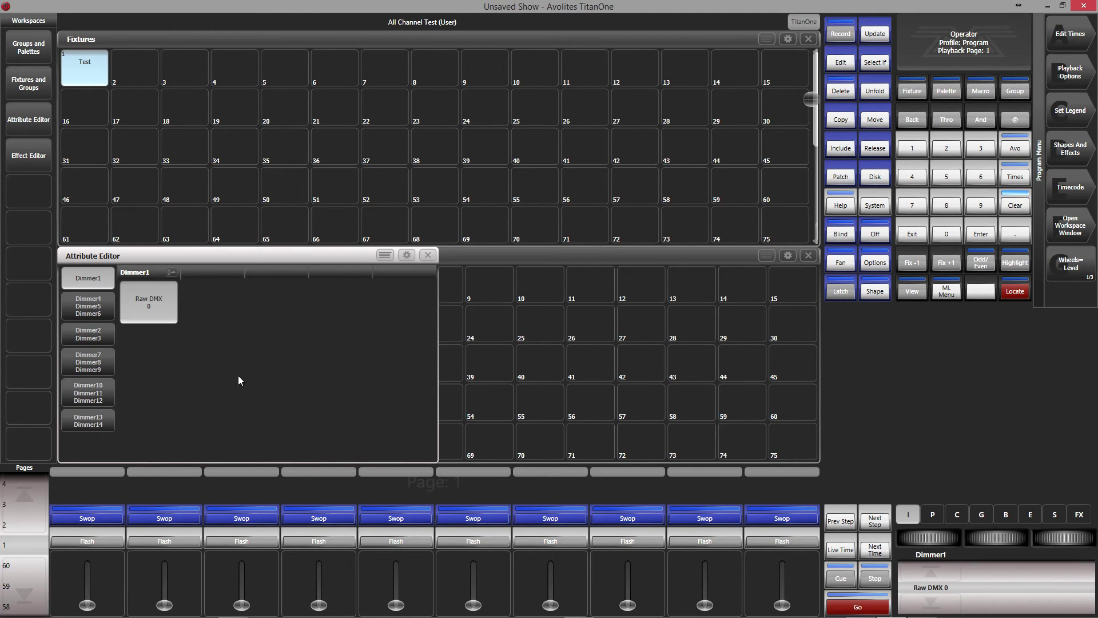